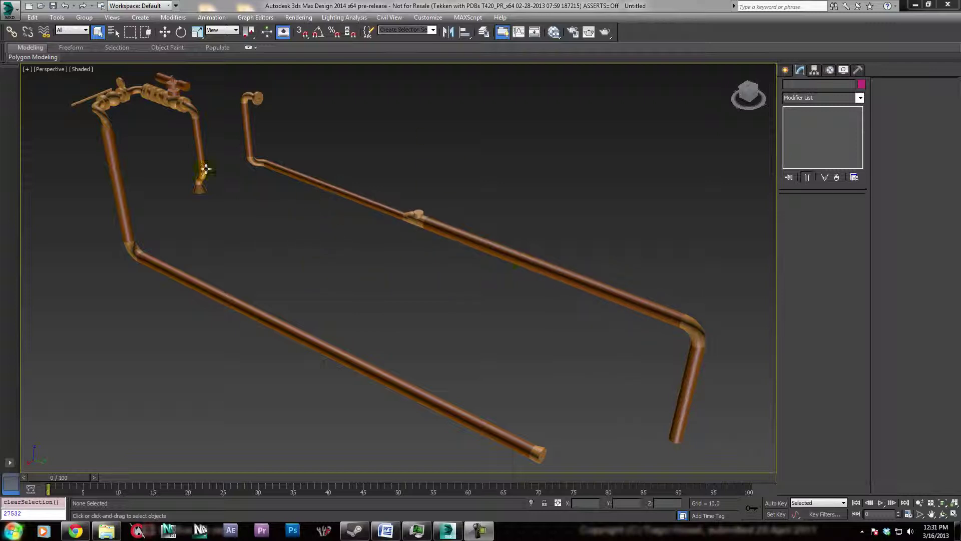
- Delete all the pipe objects from the scene and show the home grid in the Perspective viewport
{"action": "middle_click_drag", "start_coordinate": [304, 256], "coordinate": [300, 234]}
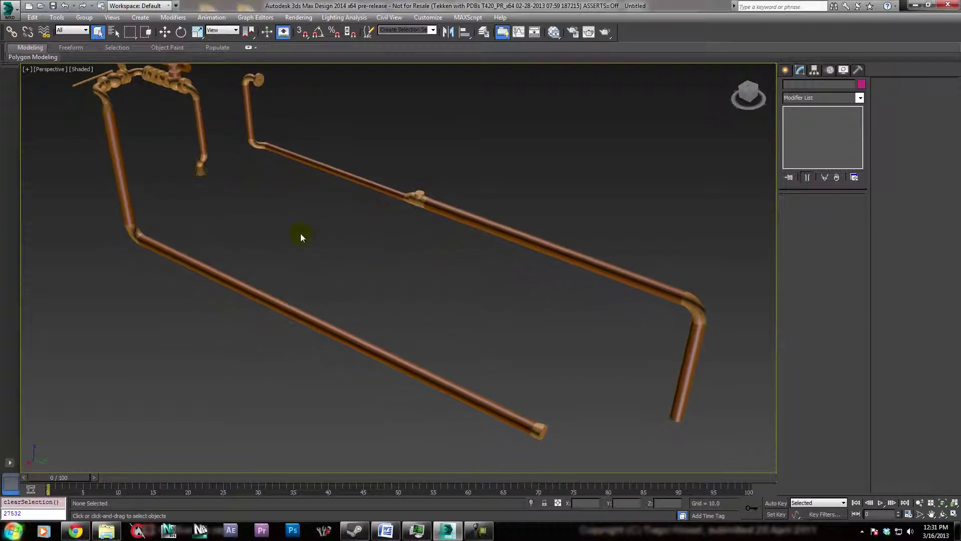
{"action": "key", "text": "ctrl+a"}
{"action": "key", "text": "Delete"}
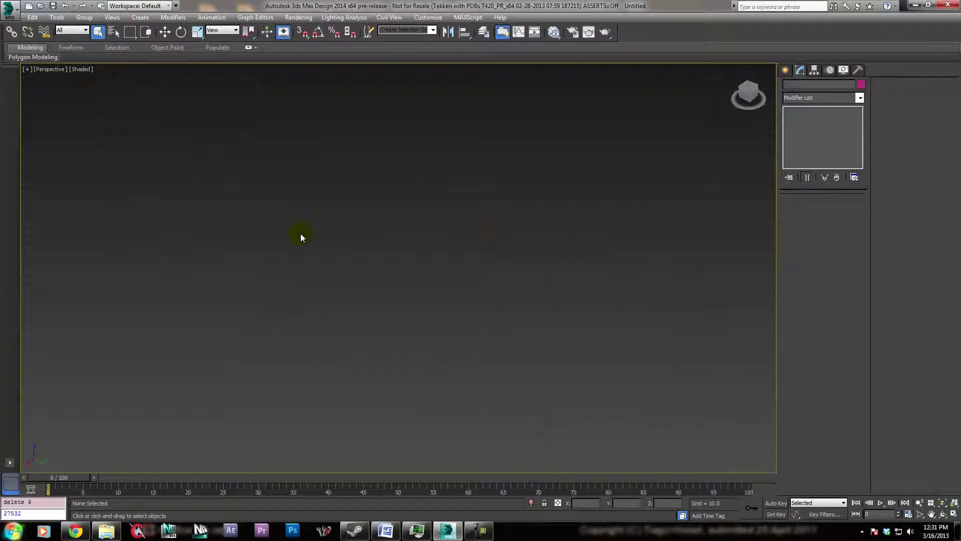
{"action": "key", "text": "g"}
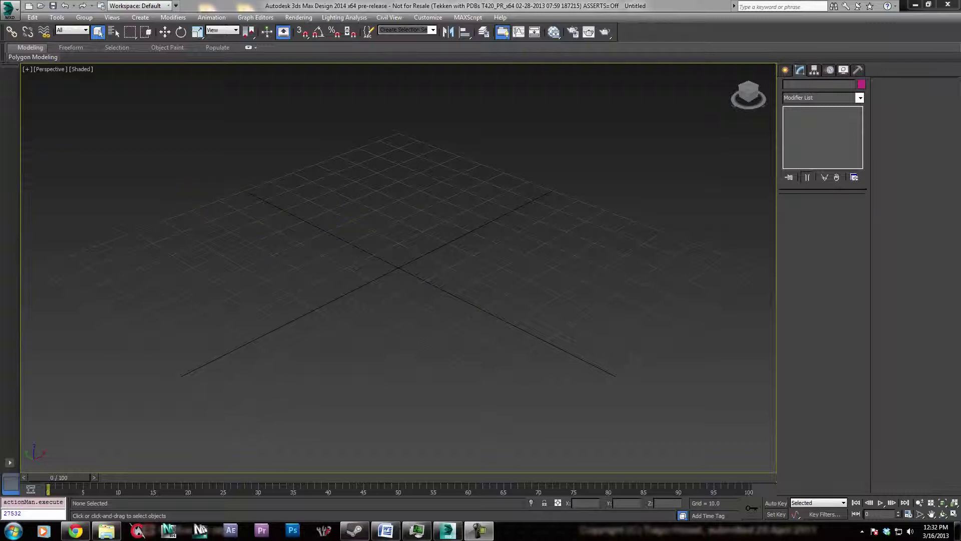
- Run the Polyform Importer.ms script from the Polyform Importer folder in the viewport and put the folder window away
{"action": "left_click", "coordinate": [107, 531]}
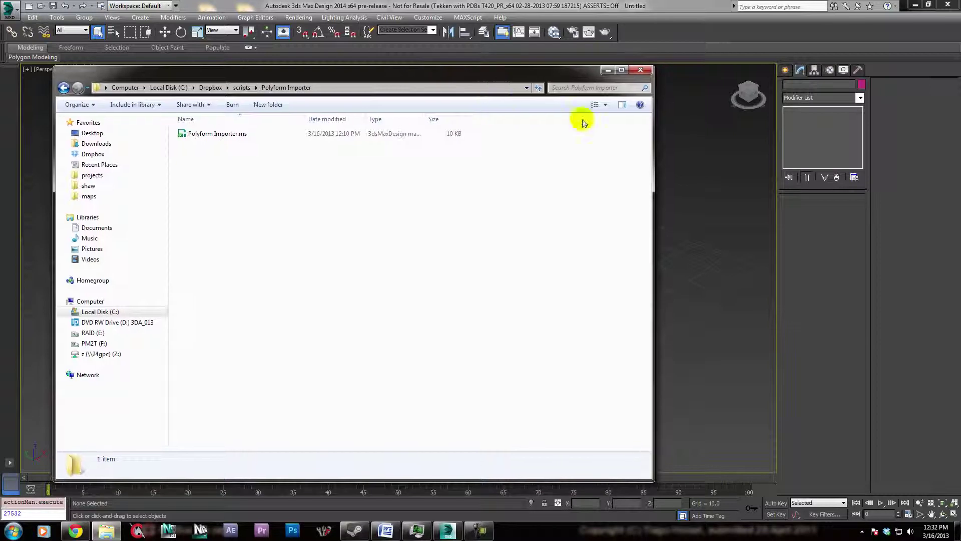
{"action": "left_click_drag", "start_coordinate": [651, 180], "coordinate": [483, 171]}
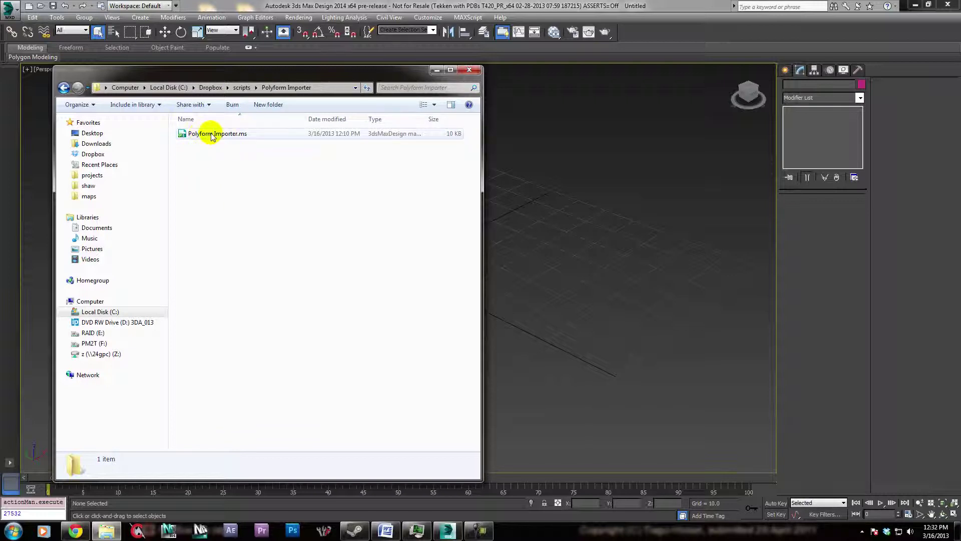
{"action": "left_click_drag", "start_coordinate": [207, 134], "coordinate": [580, 268]}
{"action": "left_click", "coordinate": [437, 70]}
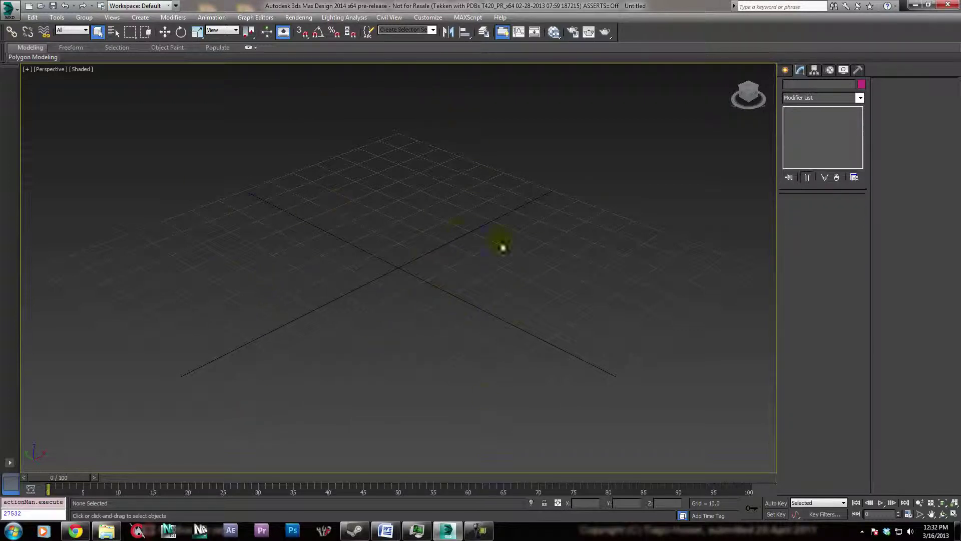
- Create a new custom menu named Polyform Tools in the user interface customization settings
{"action": "left_click", "coordinate": [423, 20]}
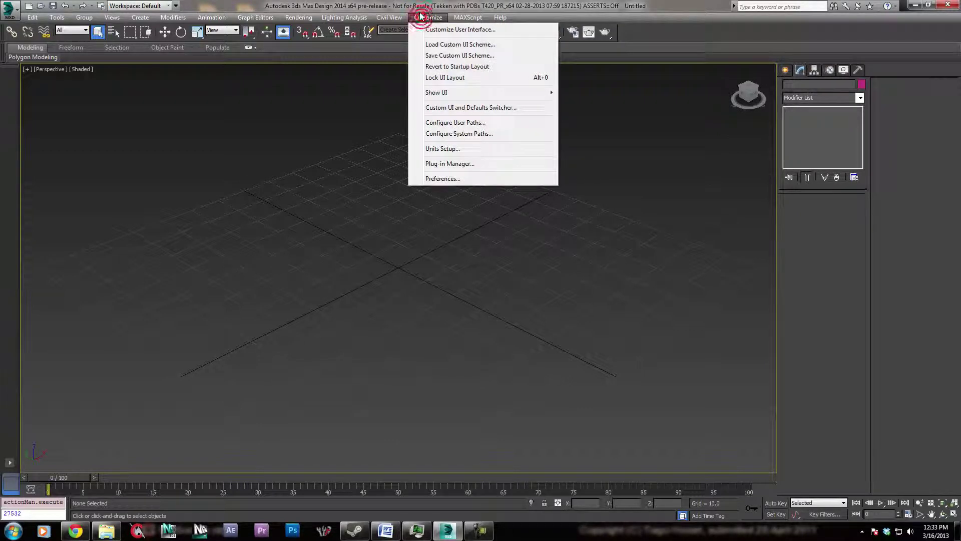
{"action": "left_click", "coordinate": [447, 29]}
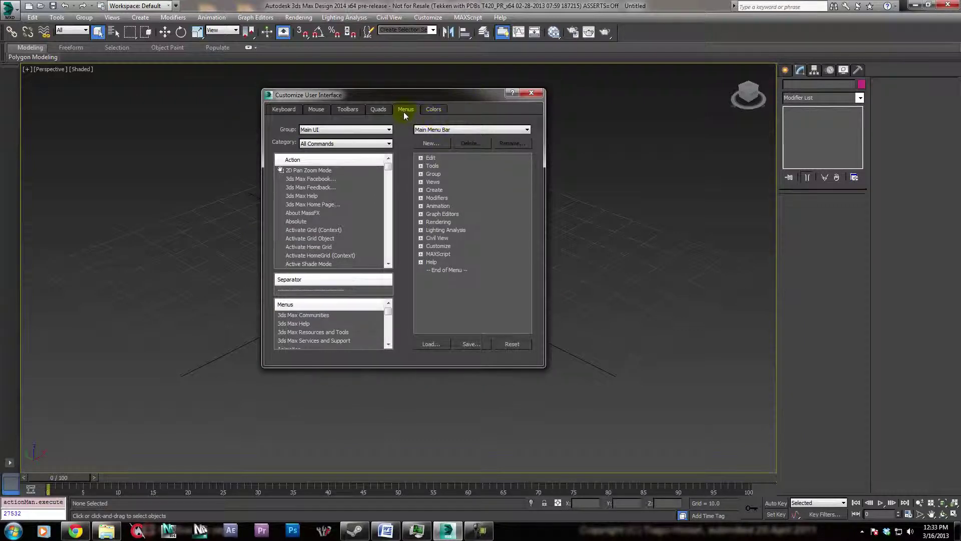
{"action": "left_click", "coordinate": [432, 143]}
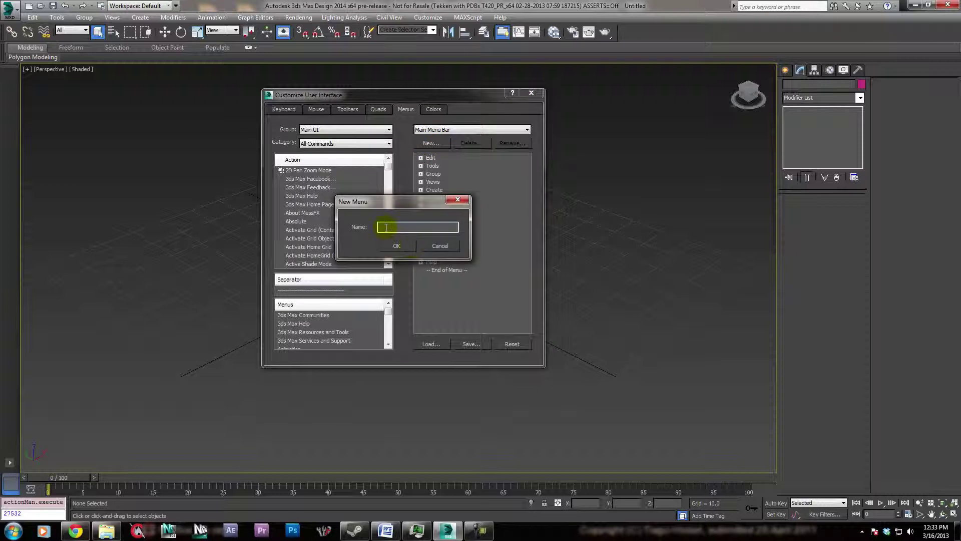
{"action": "type", "text": "Polyform"}
{"action": "key", "text": "BackSpace"}
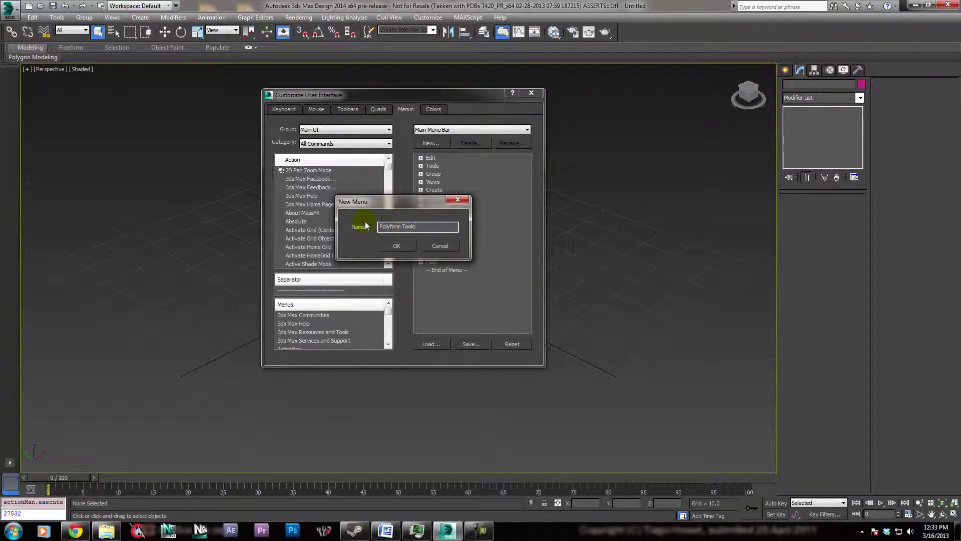
{"action": "left_click", "coordinate": [400, 244]}
{"action": "left_click", "coordinate": [532, 297]}
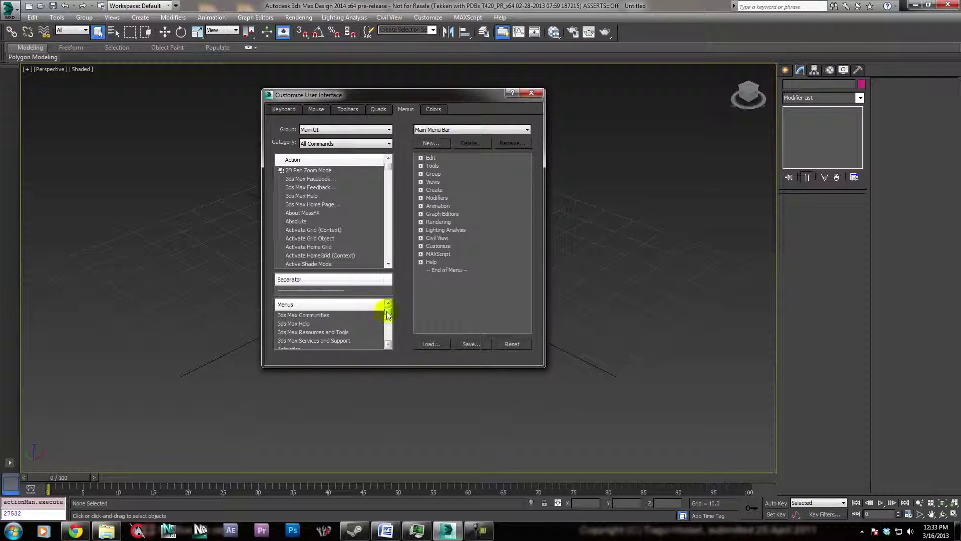
- Add the Polyform Tools menu to the Main Menu Bar between MAXScript and Help
{"action": "left_click", "coordinate": [311, 310]}
{"action": "left_click", "coordinate": [389, 344]}
{"action": "left_click", "coordinate": [389, 344]}
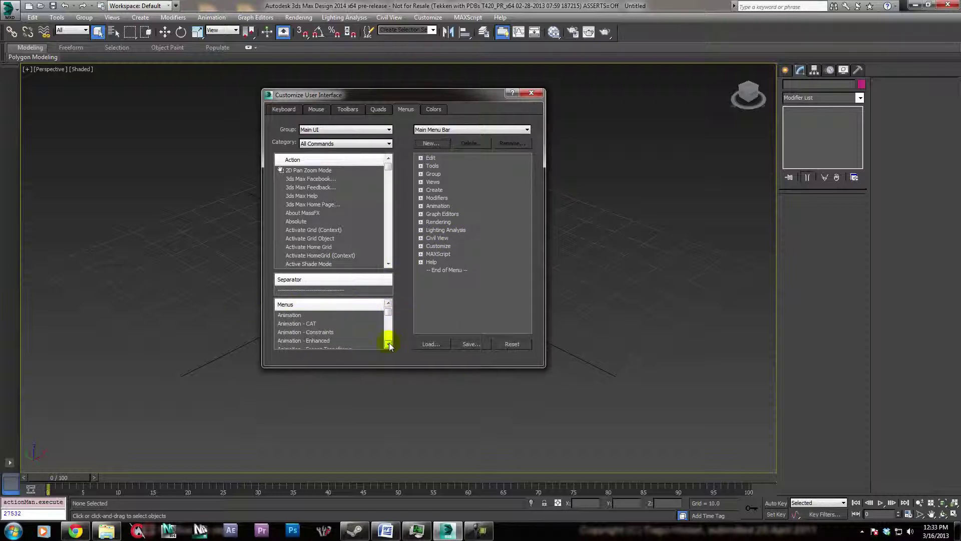
{"action": "left_click", "coordinate": [301, 332]}
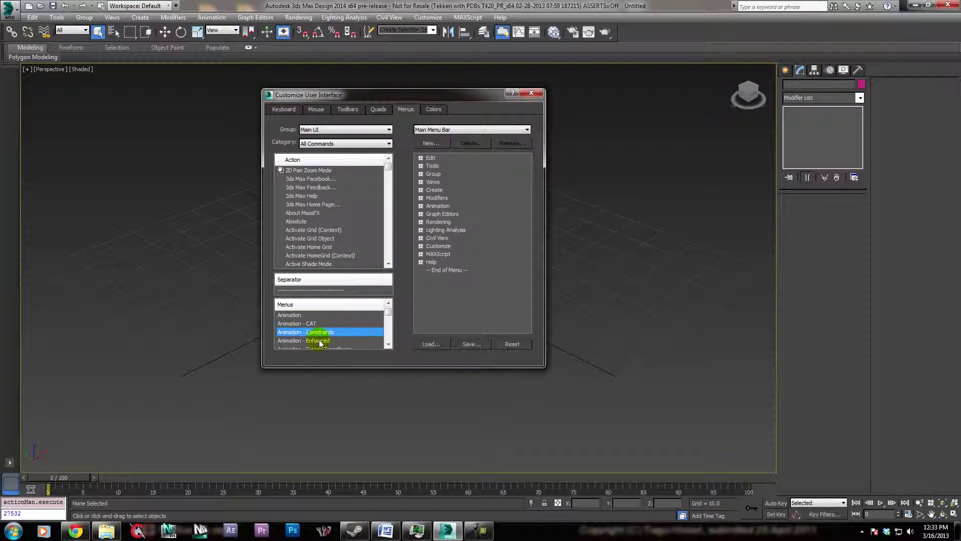
{"action": "key", "text": "p"}
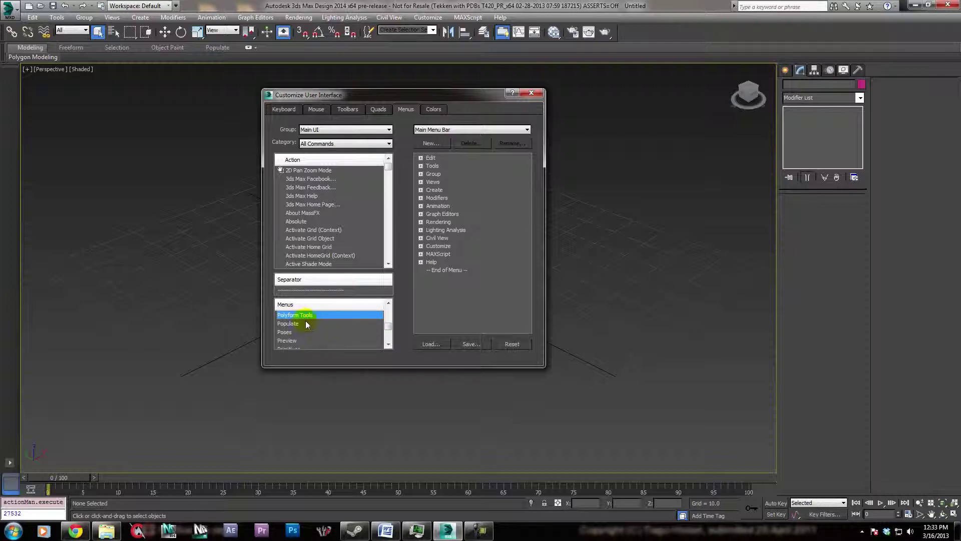
{"action": "left_click_drag", "start_coordinate": [294, 318], "coordinate": [435, 263]}
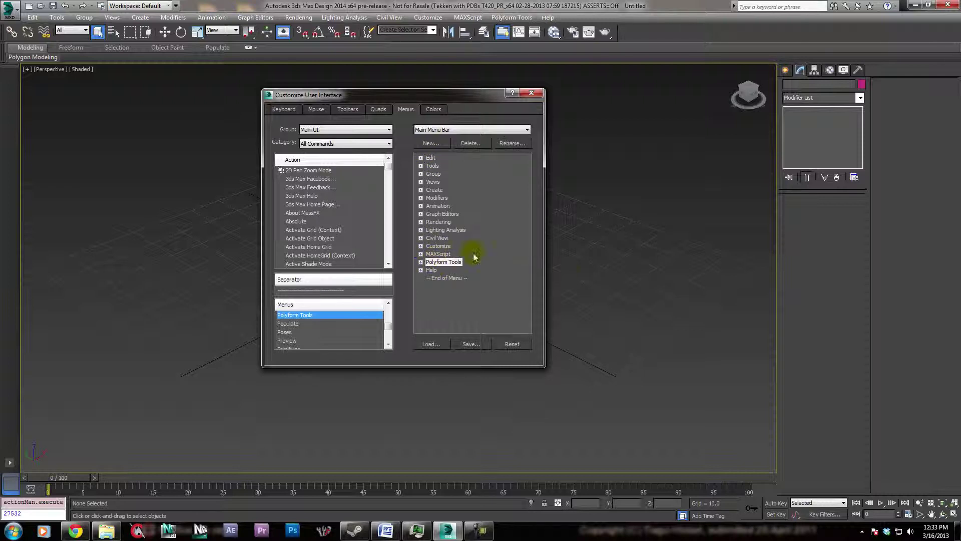
- Delete the Polyform_Importer, PolyFormLightModel and PolyformToolsMCR items from the Polyform Tools menu
{"action": "left_click", "coordinate": [421, 263]}
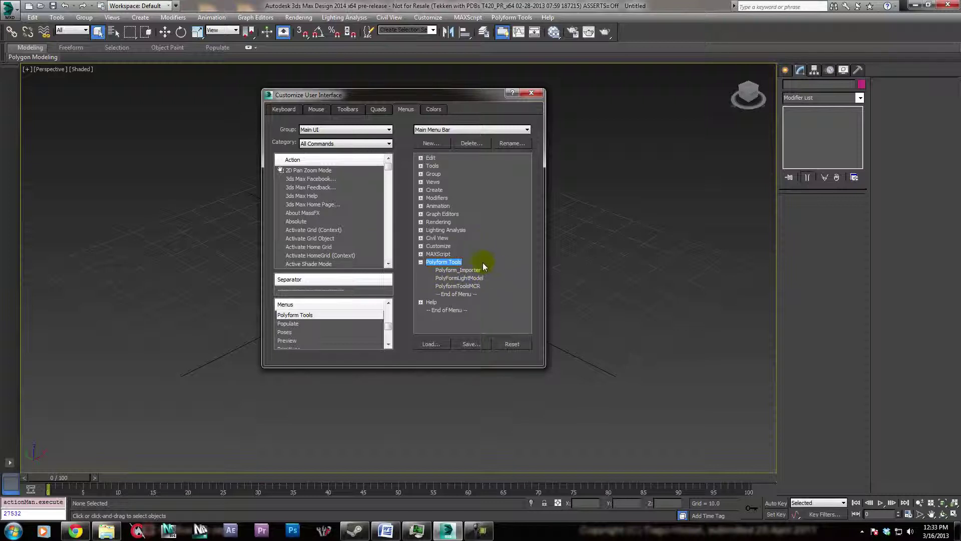
{"action": "left_click", "coordinate": [457, 271]}
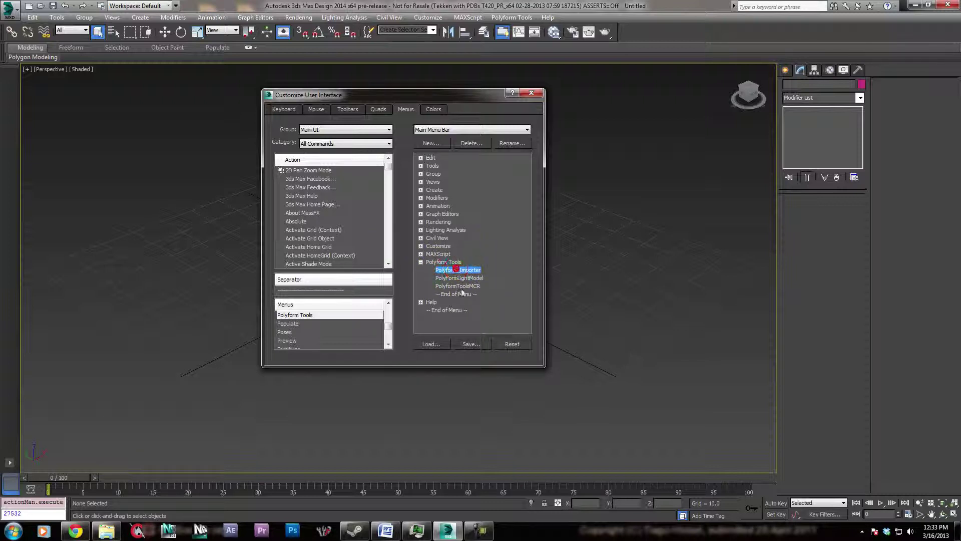
{"action": "right_click", "coordinate": [459, 272]}
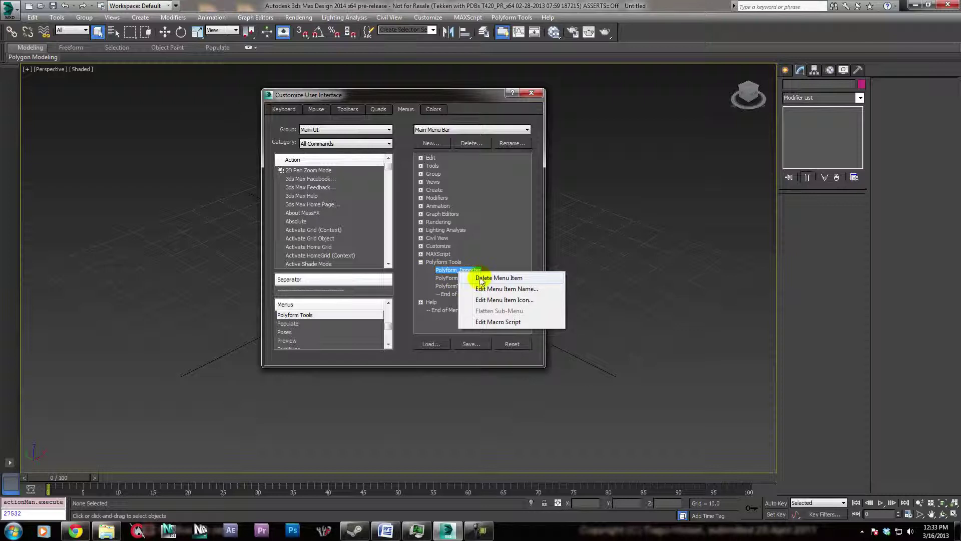
{"action": "left_click", "coordinate": [483, 279]}
{"action": "right_click", "coordinate": [456, 273]}
{"action": "left_click", "coordinate": [482, 278]}
{"action": "right_click", "coordinate": [452, 270]}
{"action": "left_click", "coordinate": [480, 276]}
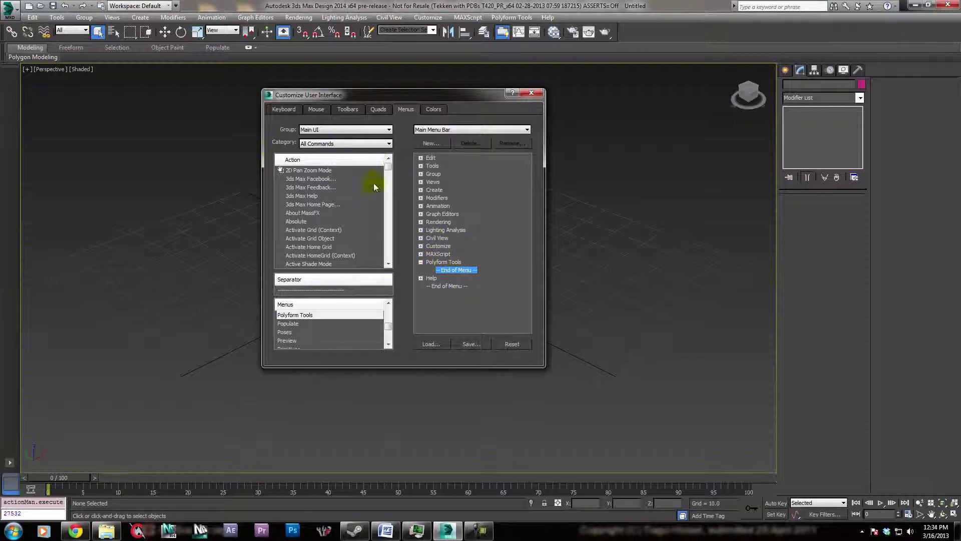
- Add the Polyform_Importer action from the PolyFormTools category to the Polyform Tools menu, check the menu and close the customization dialog
{"action": "left_click", "coordinate": [361, 143]}
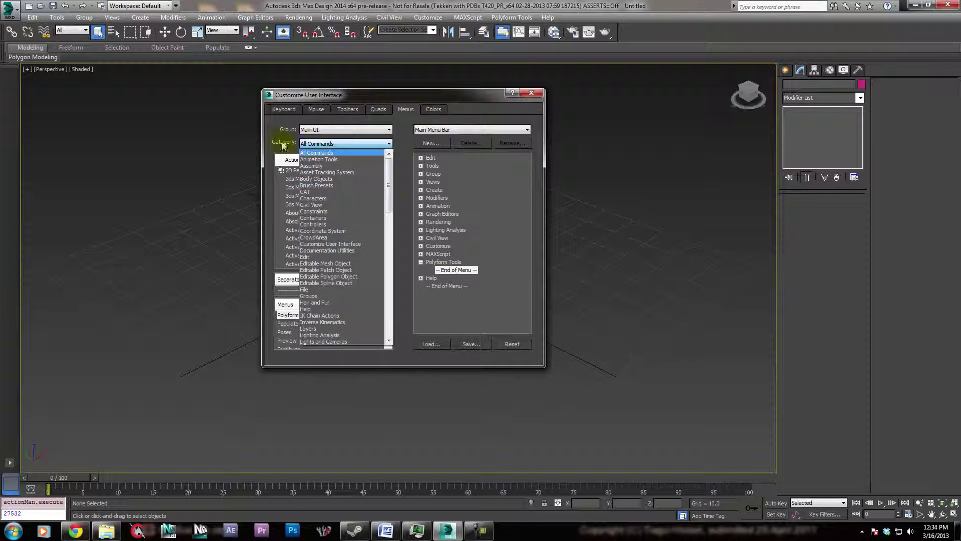
{"action": "left_click_drag", "start_coordinate": [388, 181], "coordinate": [391, 266]}
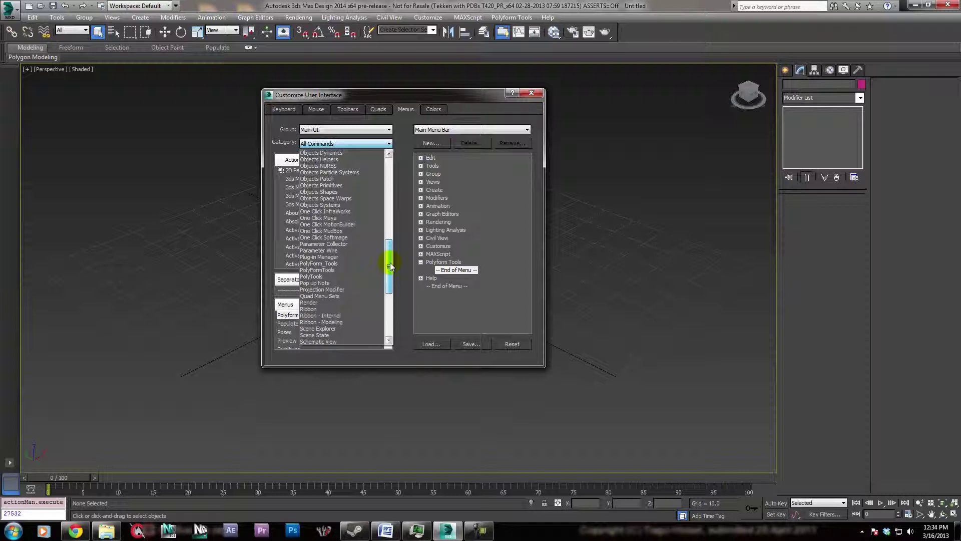
{"action": "left_click", "coordinate": [321, 270]}
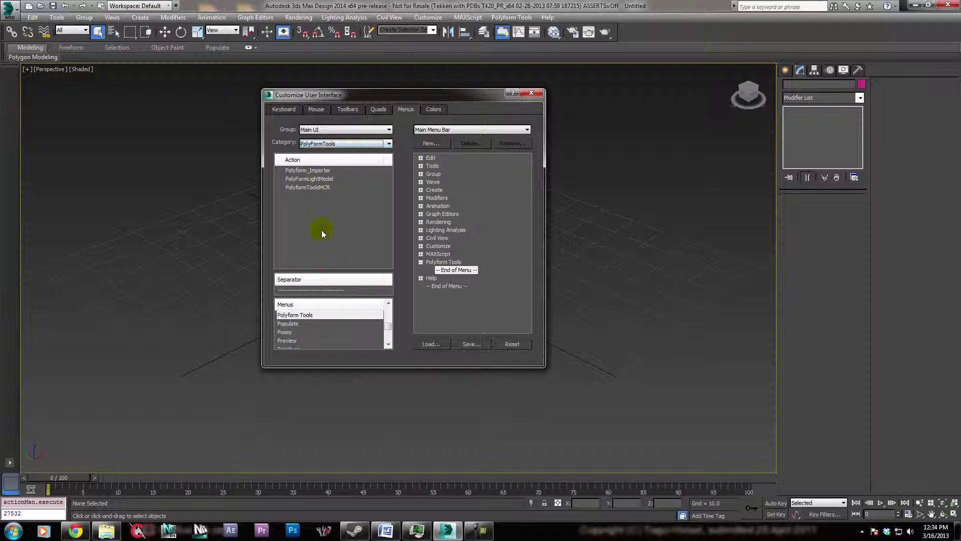
{"action": "left_click", "coordinate": [302, 172]}
{"action": "left_click_drag", "start_coordinate": [302, 173], "coordinate": [454, 275]}
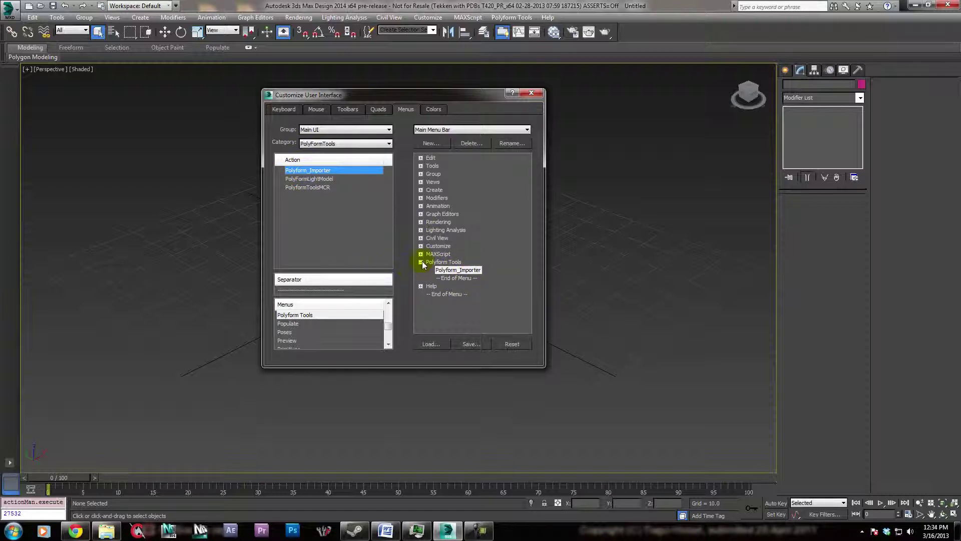
{"action": "left_click", "coordinate": [509, 17]}
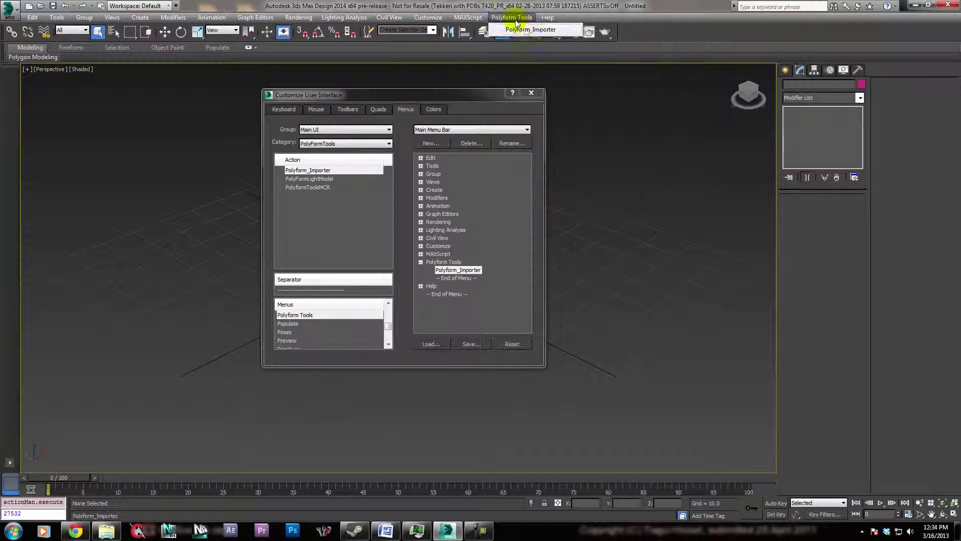
{"action": "left_click", "coordinate": [606, 294]}
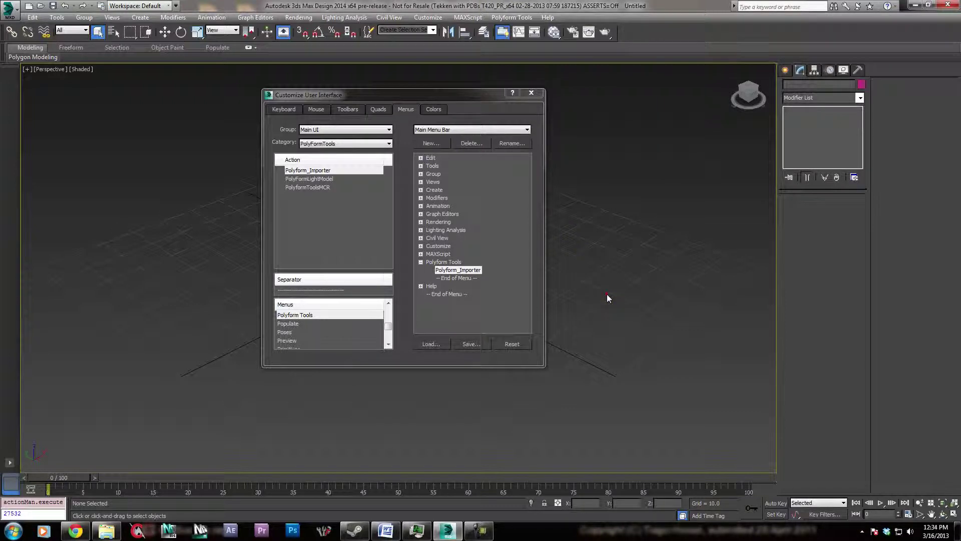
{"action": "left_click", "coordinate": [532, 93]}
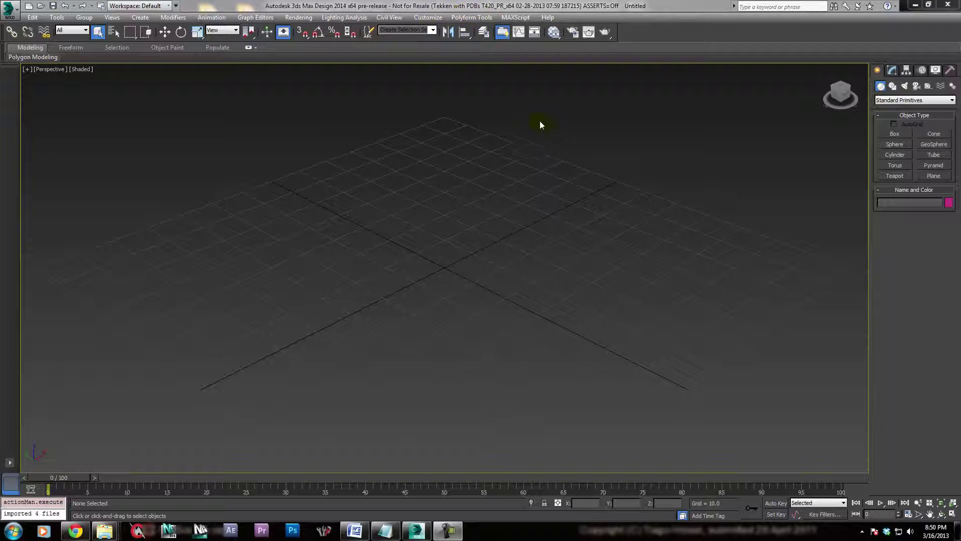
- Launch Polyform_Importer and set its source directory to the dataset folder under Technical Conference
{"action": "left_click", "coordinate": [471, 17]}
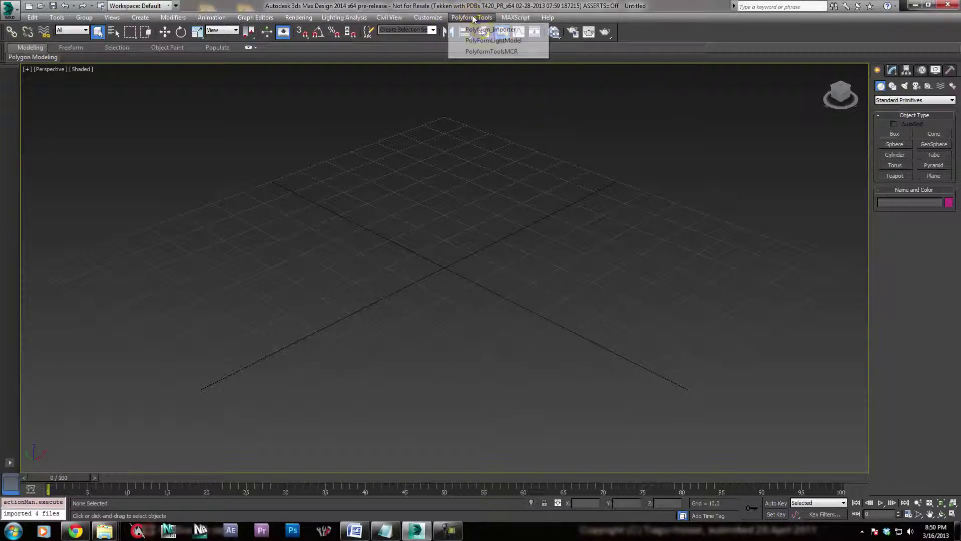
{"action": "left_click", "coordinate": [480, 26]}
{"action": "left_click_drag", "start_coordinate": [486, 157], "coordinate": [665, 122]}
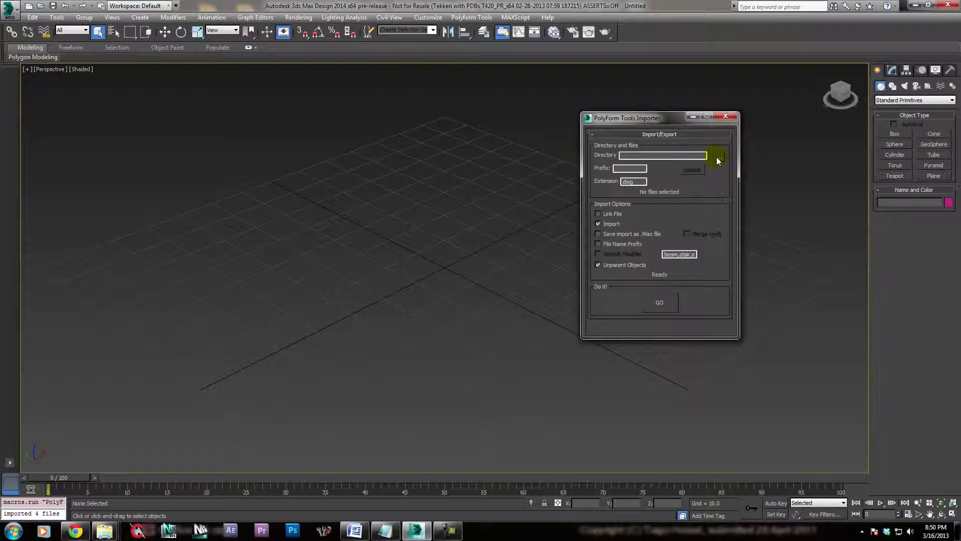
{"action": "left_click", "coordinate": [720, 159]}
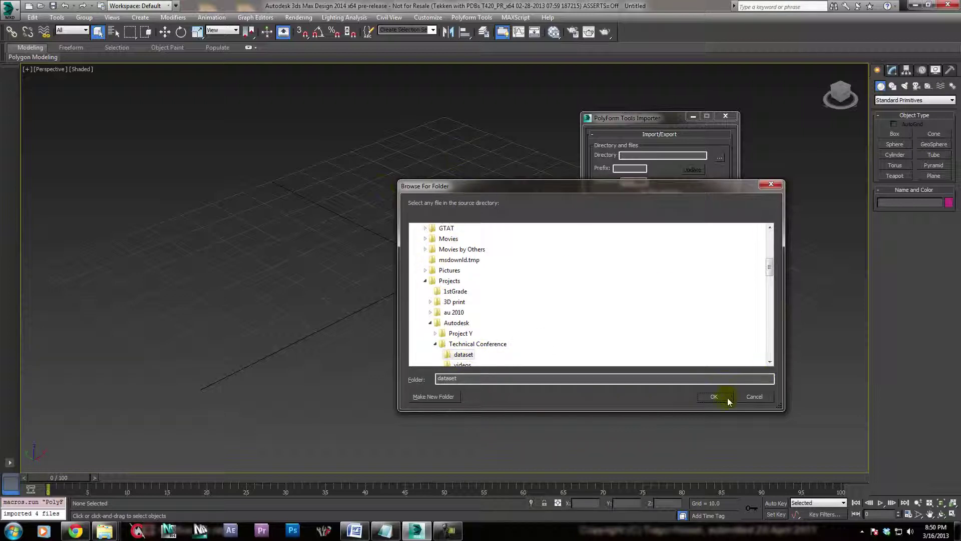
{"action": "left_click", "coordinate": [713, 395]}
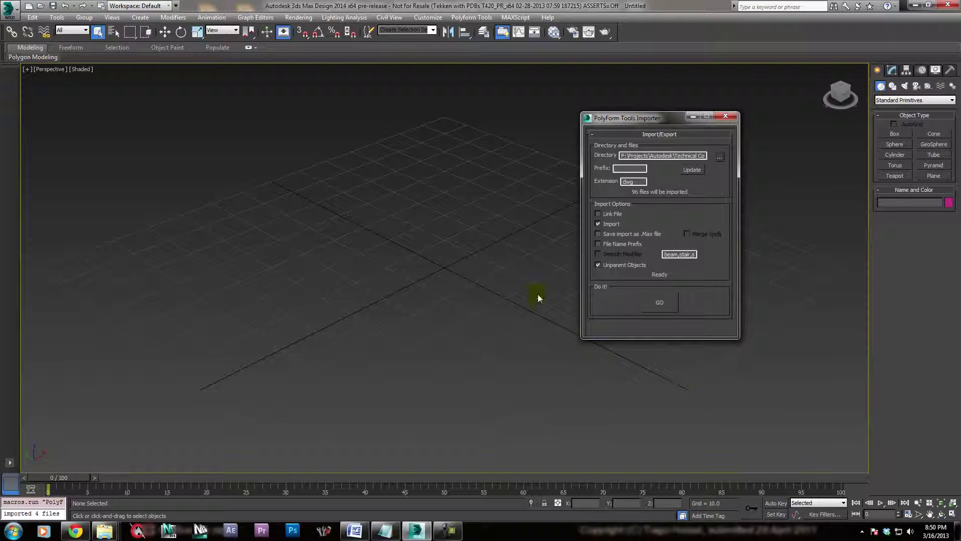
- Set the importer's file prefix filter to *glv* and update the list of files to import
{"action": "left_click_drag", "start_coordinate": [661, 119], "coordinate": [620, 112]}
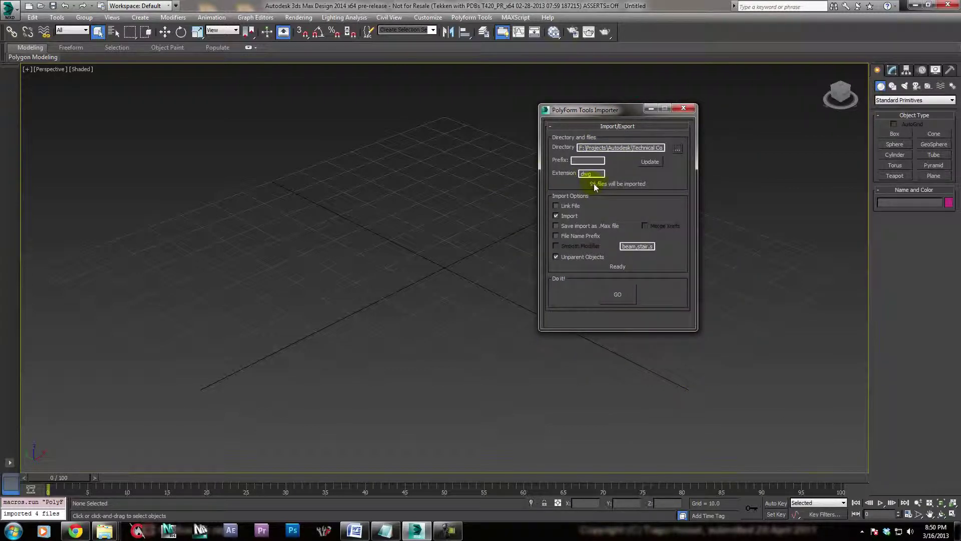
{"action": "left_click_drag", "start_coordinate": [633, 146], "coordinate": [671, 146]}
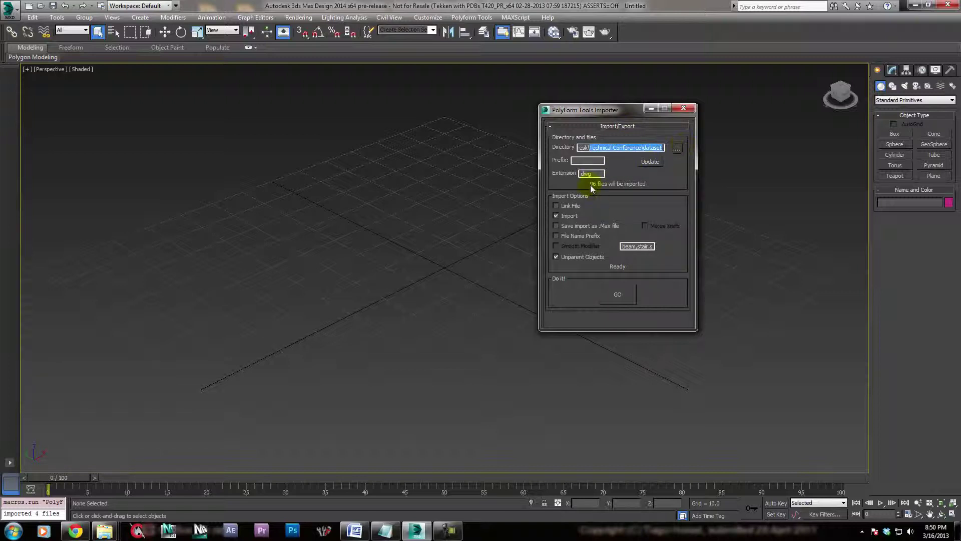
{"action": "left_click", "coordinate": [591, 161]}
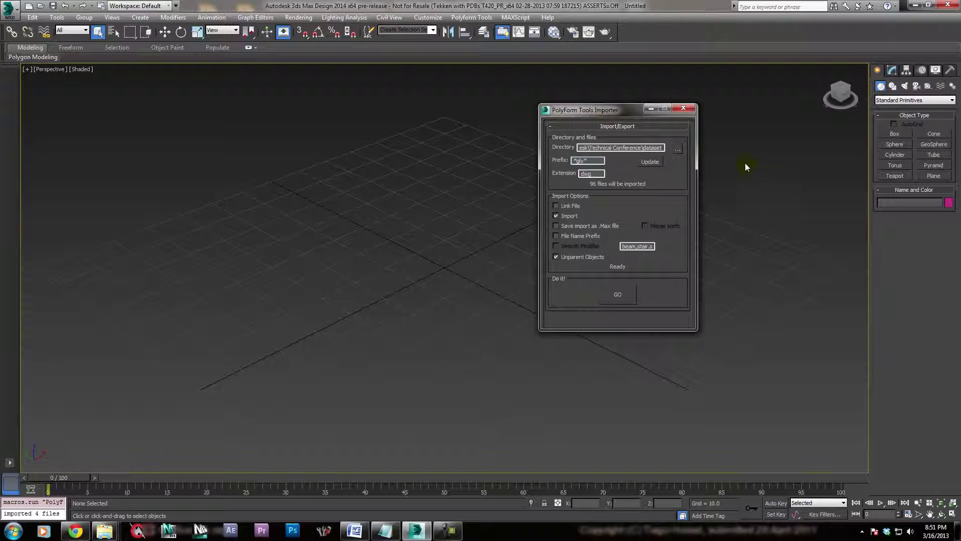
{"action": "left_click", "coordinate": [650, 161]}
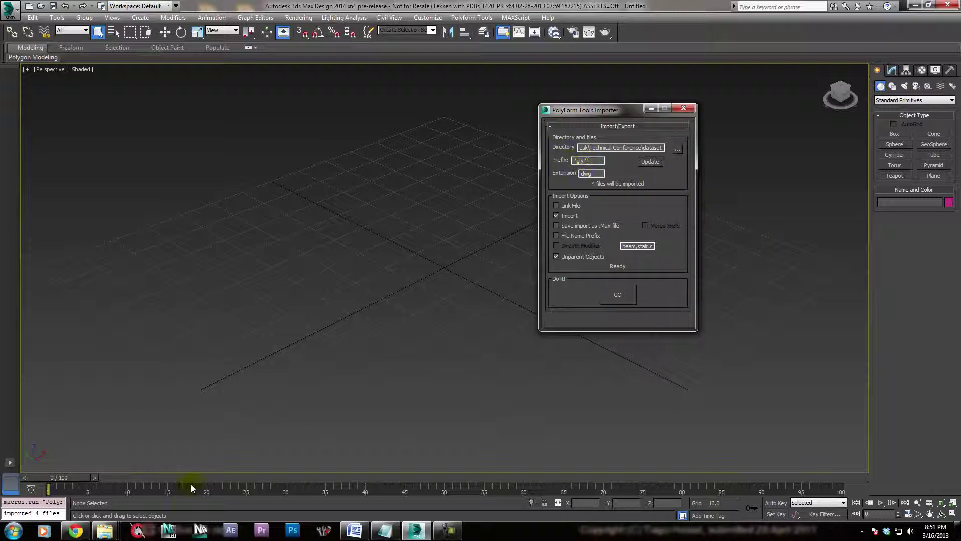
- Switch to the dataset folder in Windows Explorer and delete the .max scenes from 3D-STR-009-MCC STEEL through 3D-STR-001-RINGMD
{"action": "left_click", "coordinate": [104, 532]}
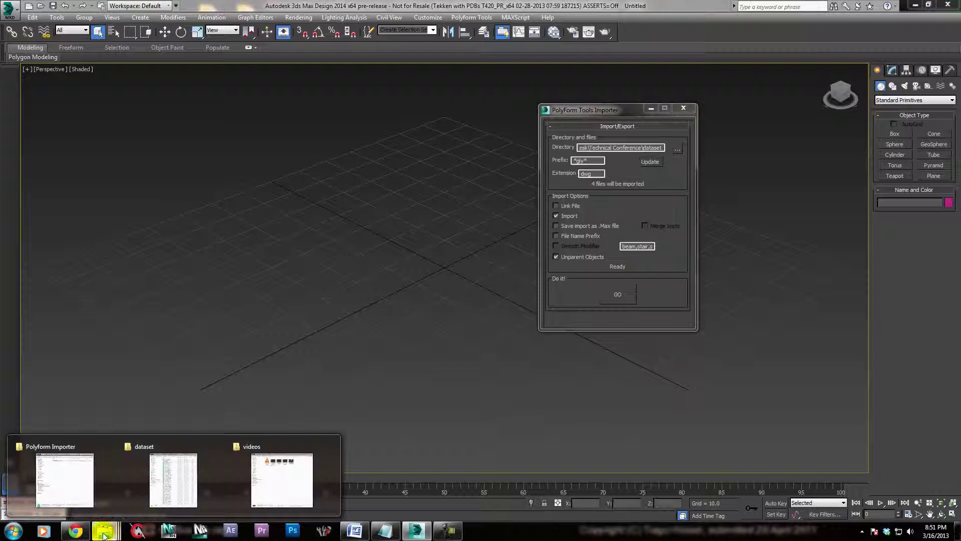
{"action": "left_click", "coordinate": [163, 488]}
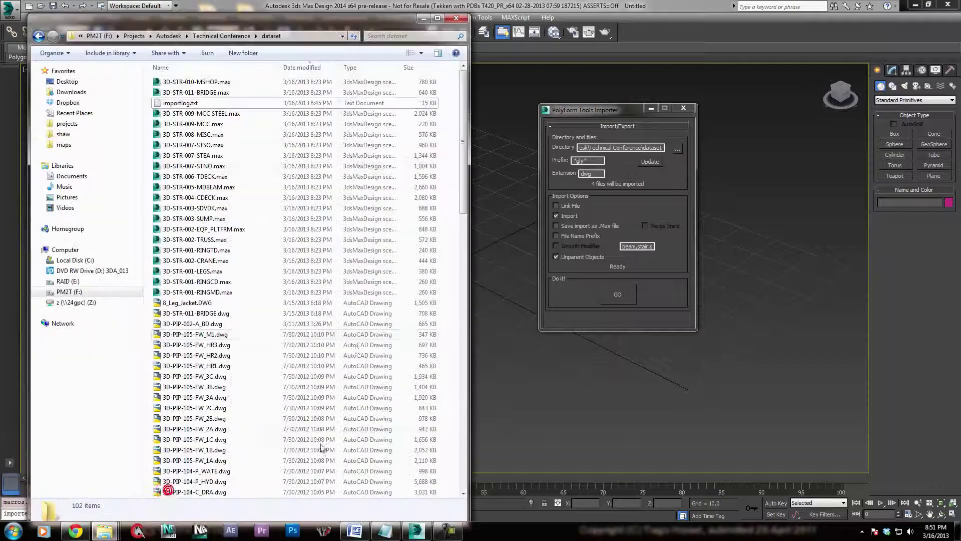
{"action": "left_click", "coordinate": [198, 83]}
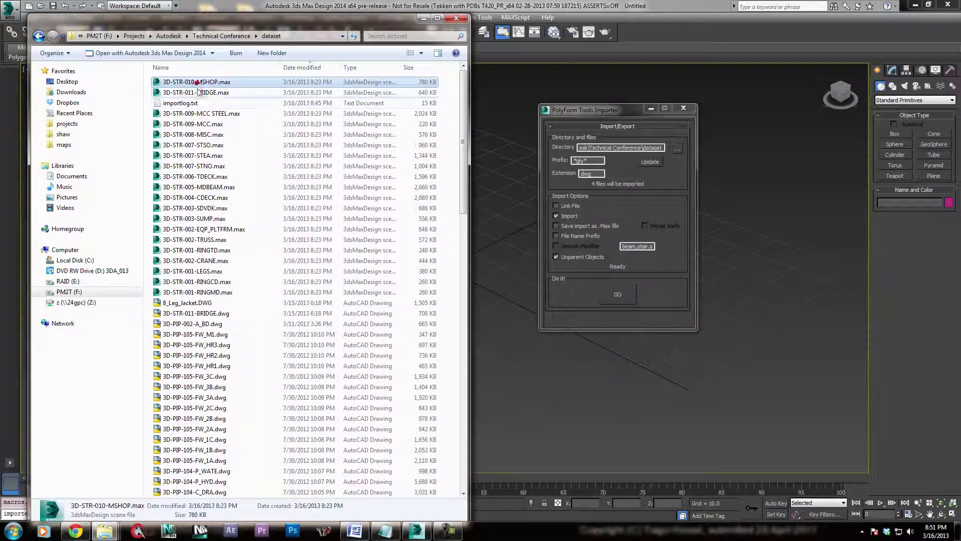
{"action": "left_click", "coordinate": [198, 92], "text": "shift"}
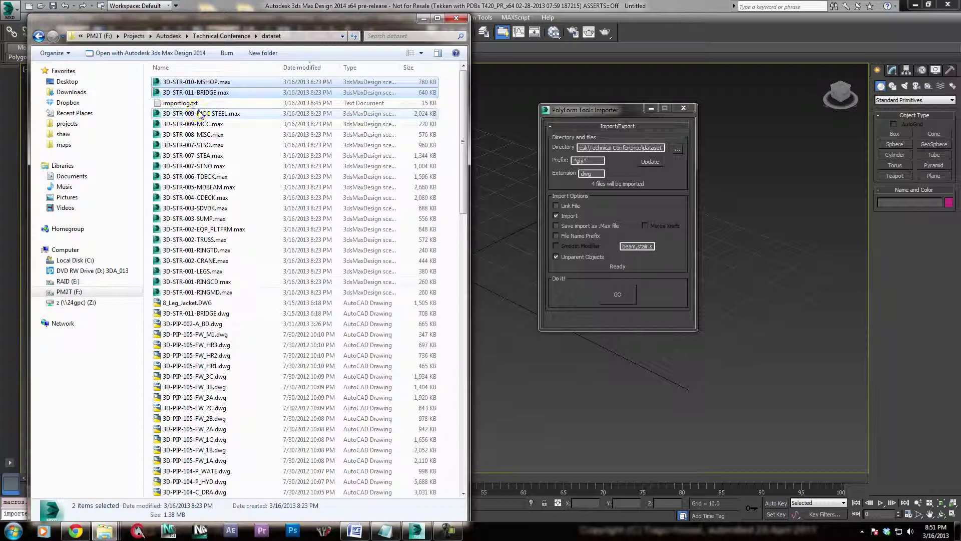
{"action": "left_click", "coordinate": [199, 115], "text": "ctrl"}
{"action": "left_click", "coordinate": [196, 291], "text": "shift"}
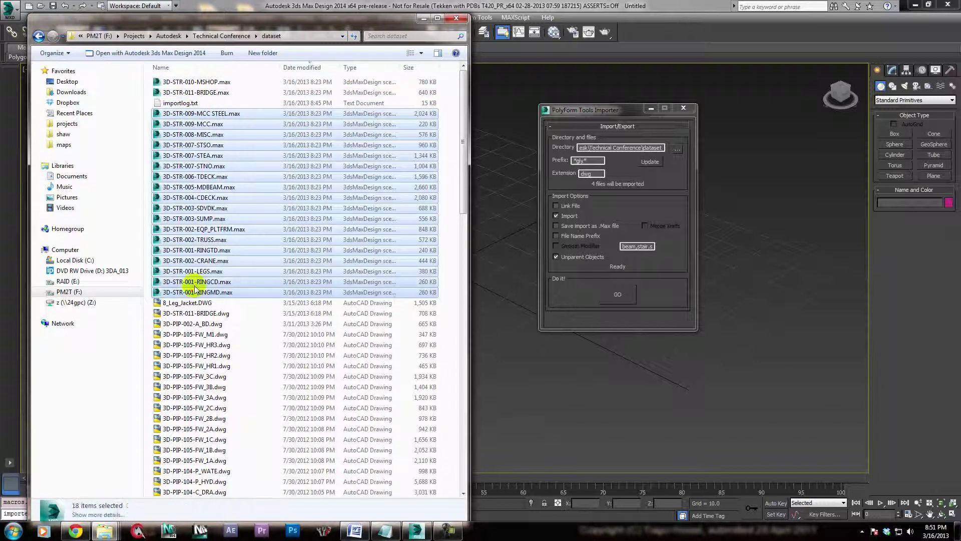
{"action": "key", "text": "Delete"}
{"action": "key", "text": "Return"}
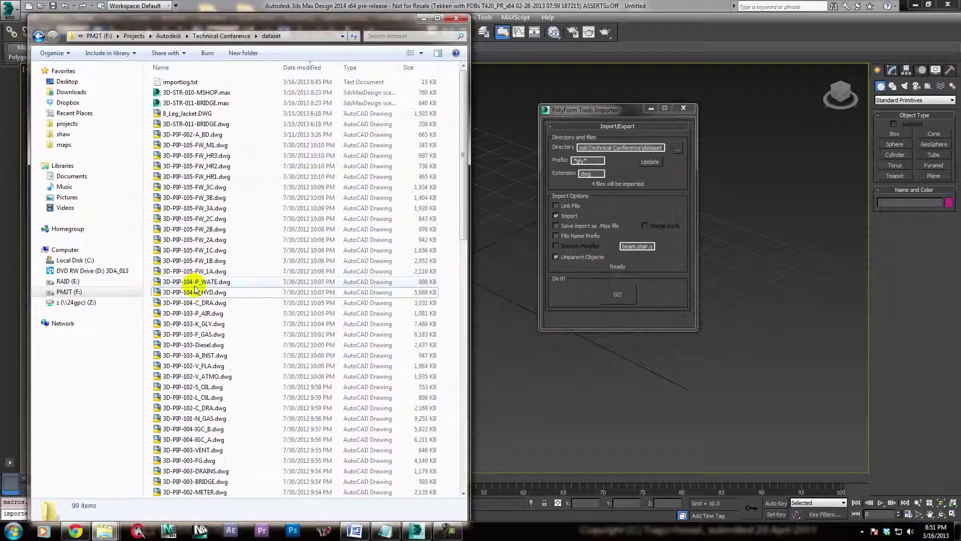
- Delete the remaining 3D-STR-010-MSHOP.max and 3D-STR-011-BRIDGE.max scenes from the dataset folder
{"action": "left_click", "coordinate": [196, 92]}
{"action": "left_click", "coordinate": [196, 103], "text": "shift"}
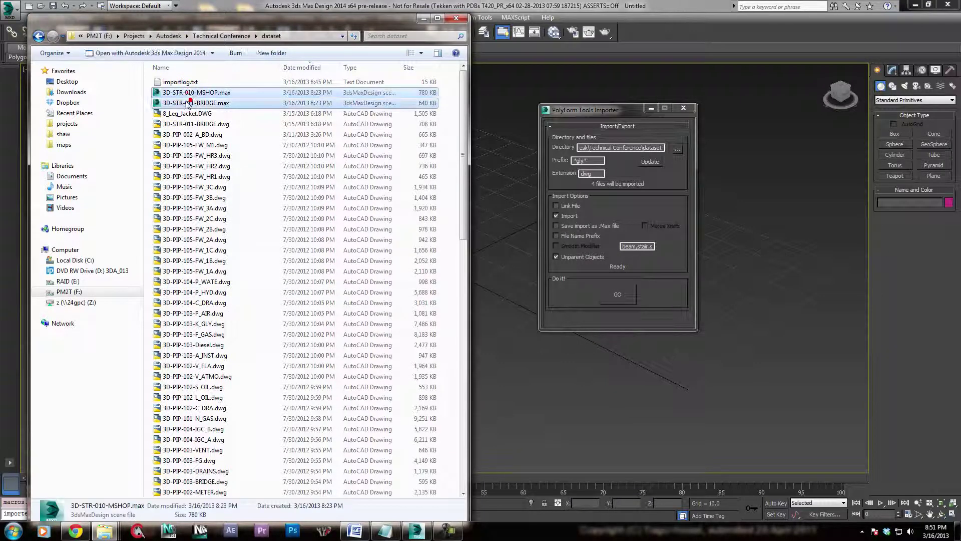
{"action": "key", "text": "Delete"}
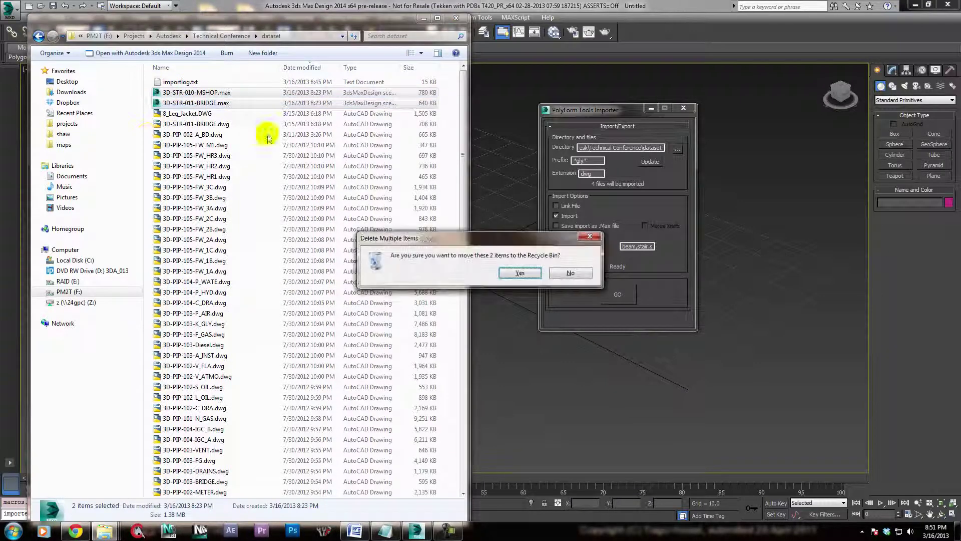
{"action": "left_click", "coordinate": [520, 273]}
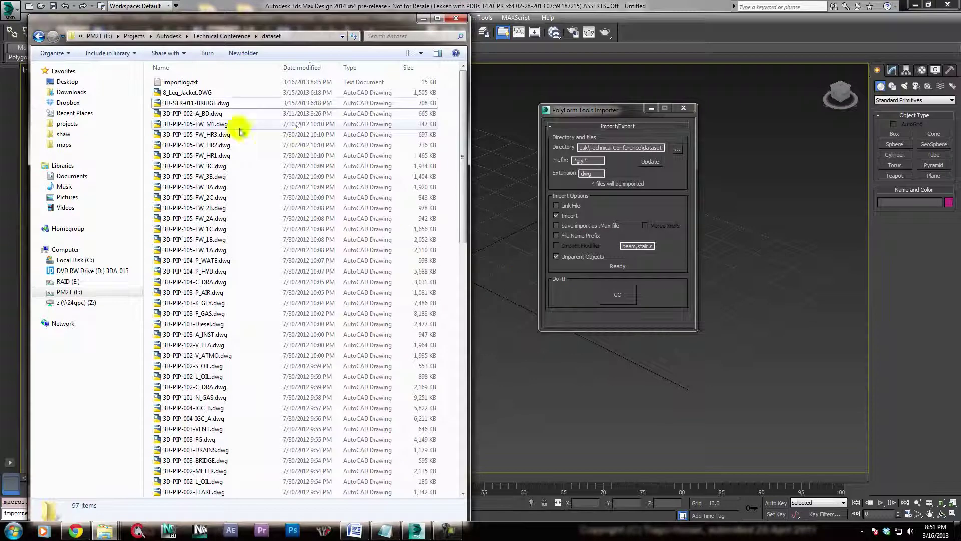
- Clear all the text in importlog.txt, save the emptied log and close it
{"action": "left_click", "coordinate": [189, 83]}
{"action": "double_click", "coordinate": [189, 84]}
{"action": "left_click", "coordinate": [312, 258]}
{"action": "key", "text": "ctrl+a"}
{"action": "key", "text": "Delete"}
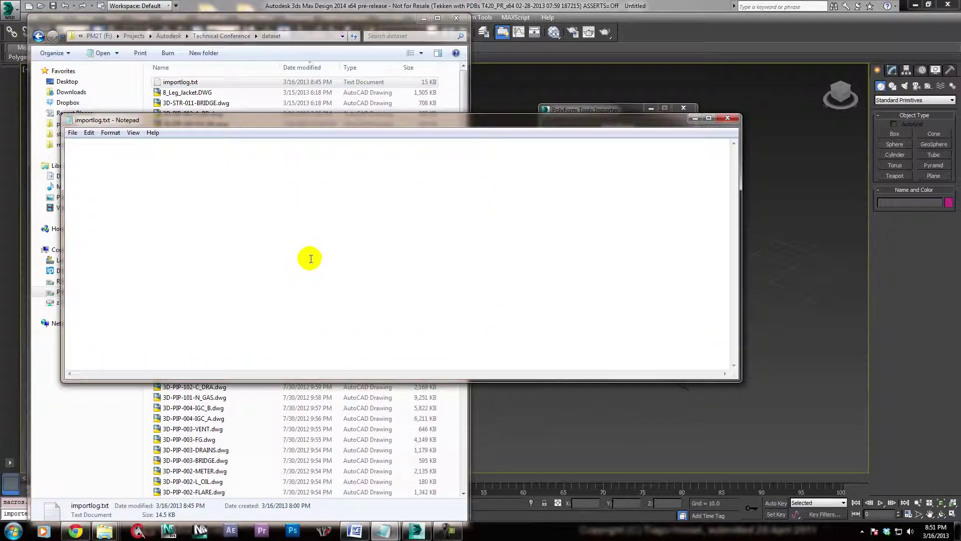
{"action": "left_click", "coordinate": [729, 120]}
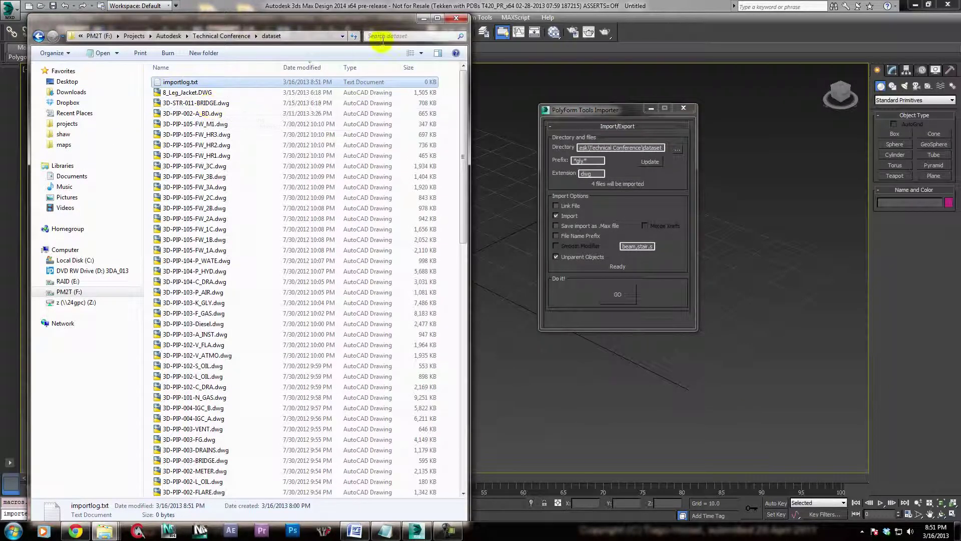
- Examine the glycol DWG files in the dataset folder, search it for *gly*, and return to 3ds Max
{"action": "mouse_move", "coordinate": [365, 20]}
{"action": "left_mouse_down"}
{"action": "mouse_move", "coordinate": [405, 41]}
{"action": "mouse_move", "coordinate": [381, 21]}
{"action": "left_mouse_up"}
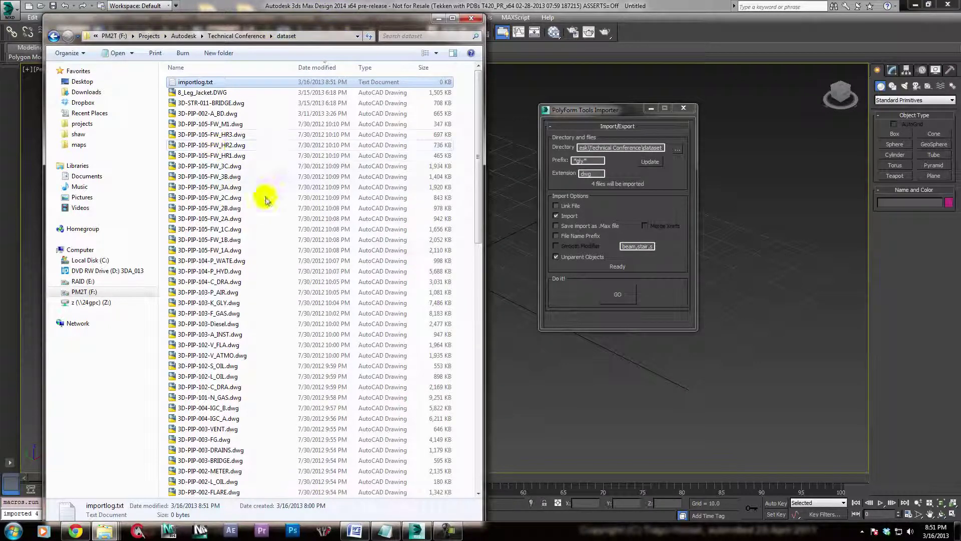
{"action": "left_click", "coordinate": [192, 421]}
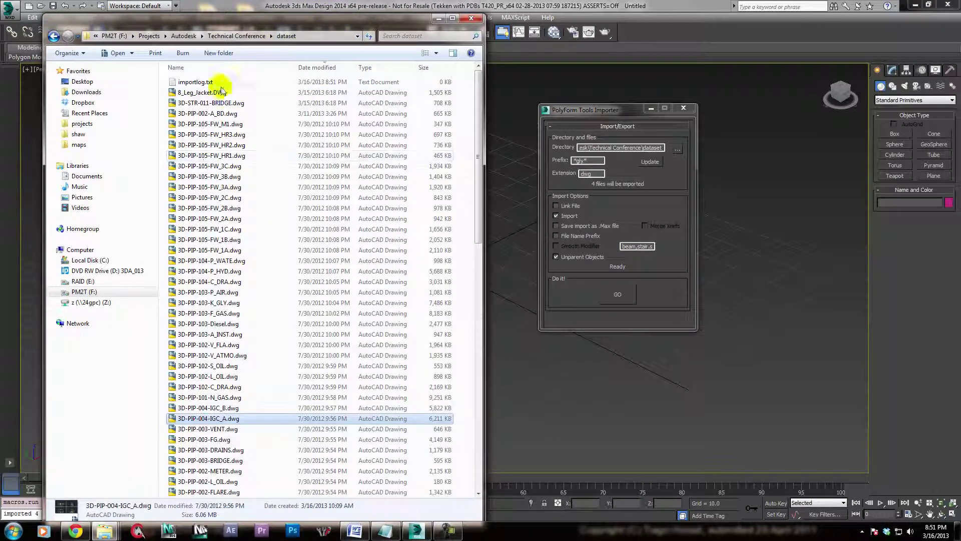
{"action": "scroll", "coordinate": [229, 354], "scroll_direction": "down", "scroll_amount": 6}
{"action": "scroll", "coordinate": [226, 396], "scroll_direction": "down", "scroll_amount": 1}
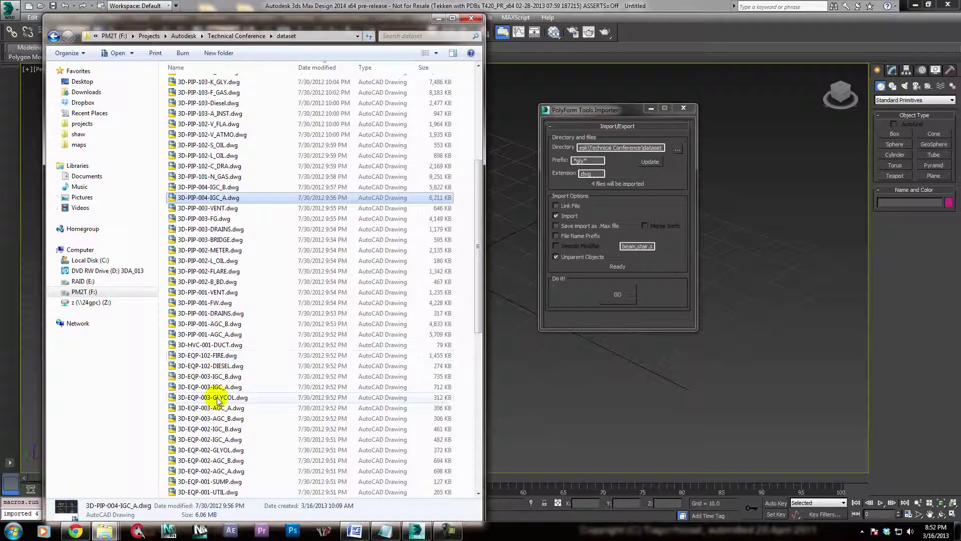
{"action": "left_click", "coordinate": [225, 398]}
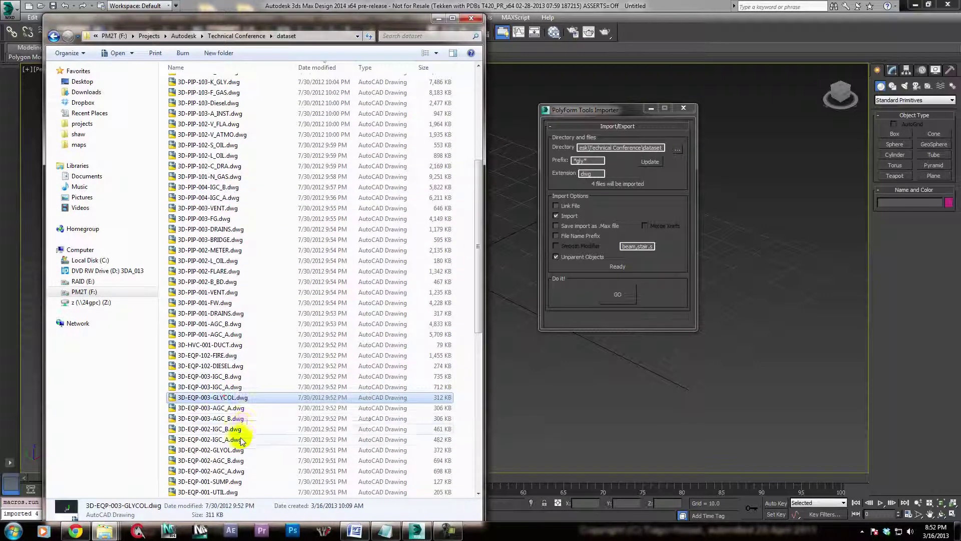
{"action": "scroll", "coordinate": [250, 380], "scroll_direction": "up", "scroll_amount": 3}
{"action": "left_click", "coordinate": [408, 36]}
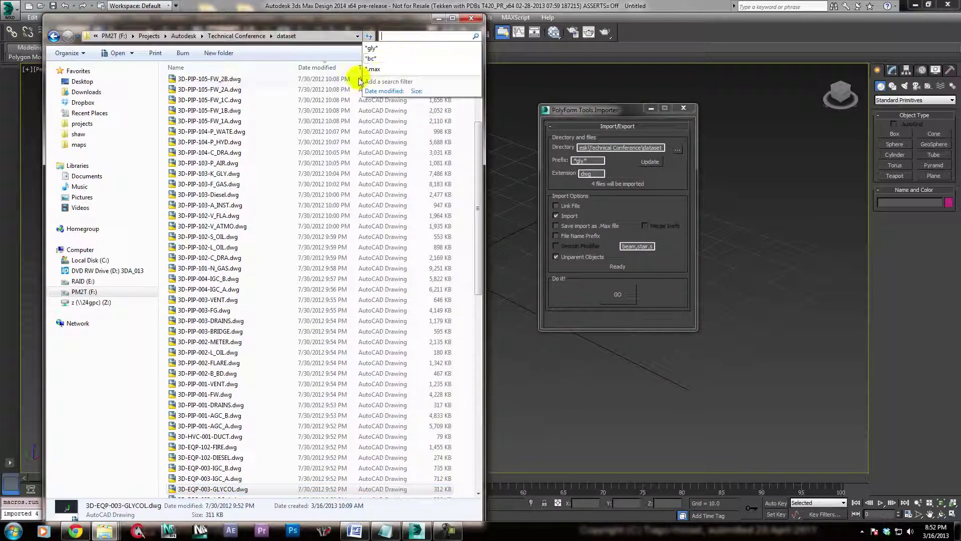
{"action": "left_click", "coordinate": [384, 49]}
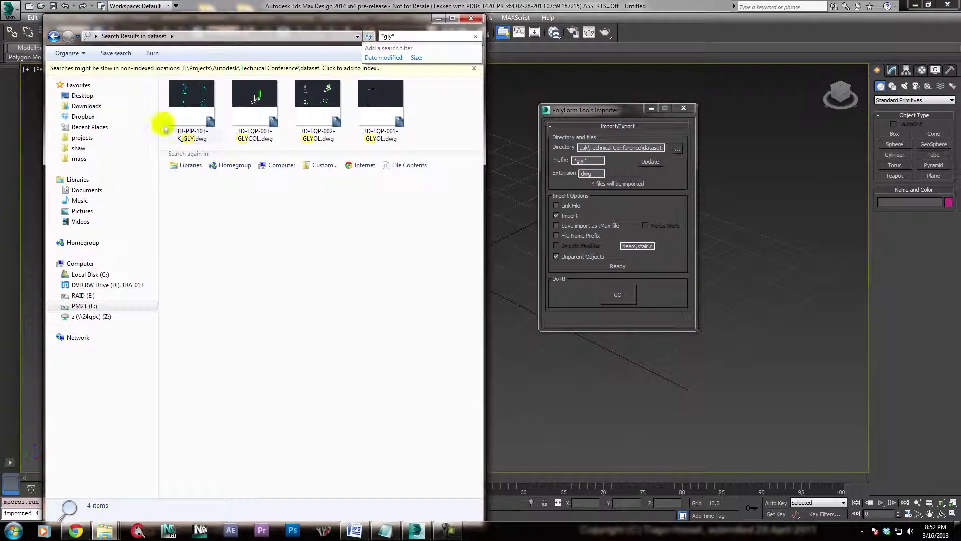
{"action": "left_click", "coordinate": [350, 224]}
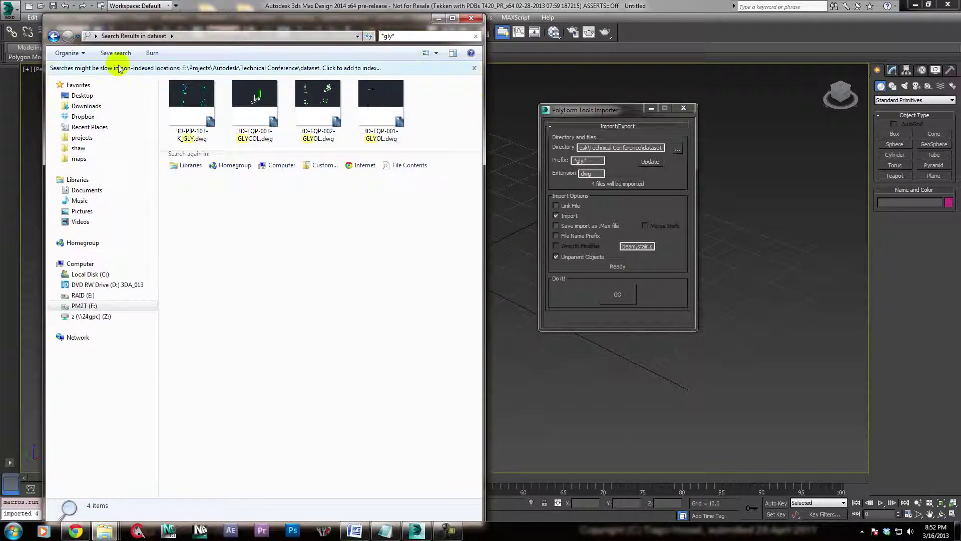
{"action": "left_click", "coordinate": [53, 37]}
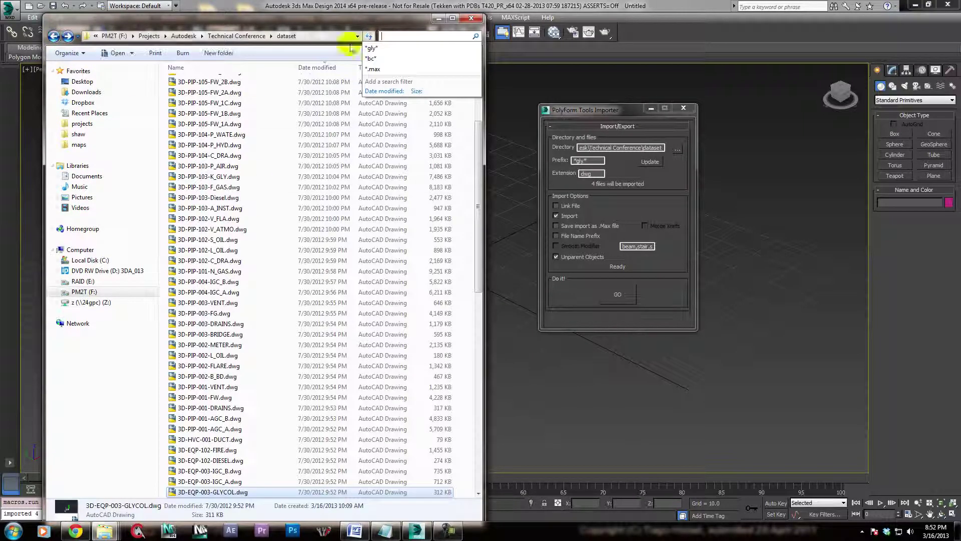
{"action": "left_click", "coordinate": [438, 18]}
- Move the importer dialog aside, examine the scene's layers in the Layer Manager and close it
{"action": "left_click_drag", "start_coordinate": [617, 112], "coordinate": [667, 114]}
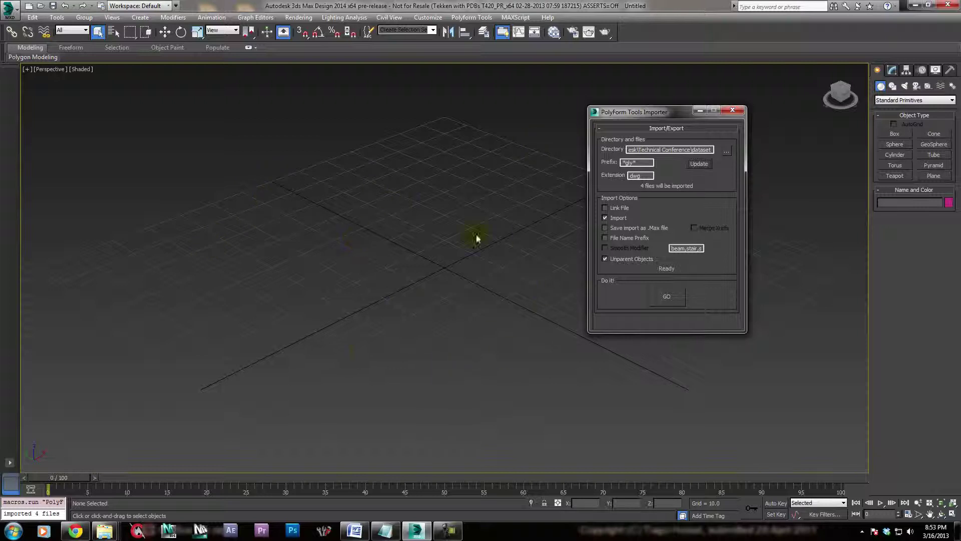
{"action": "left_click", "coordinate": [484, 32]}
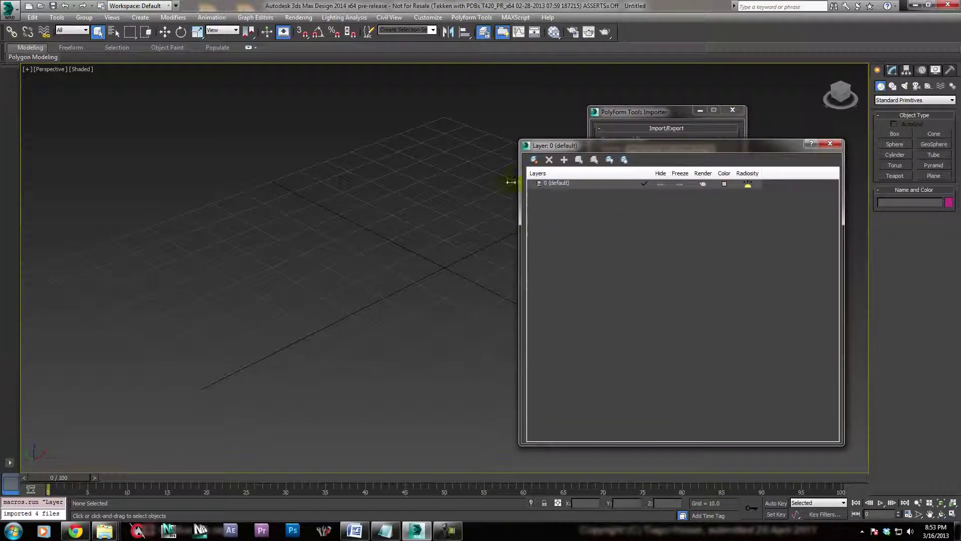
{"action": "left_click", "coordinate": [829, 145]}
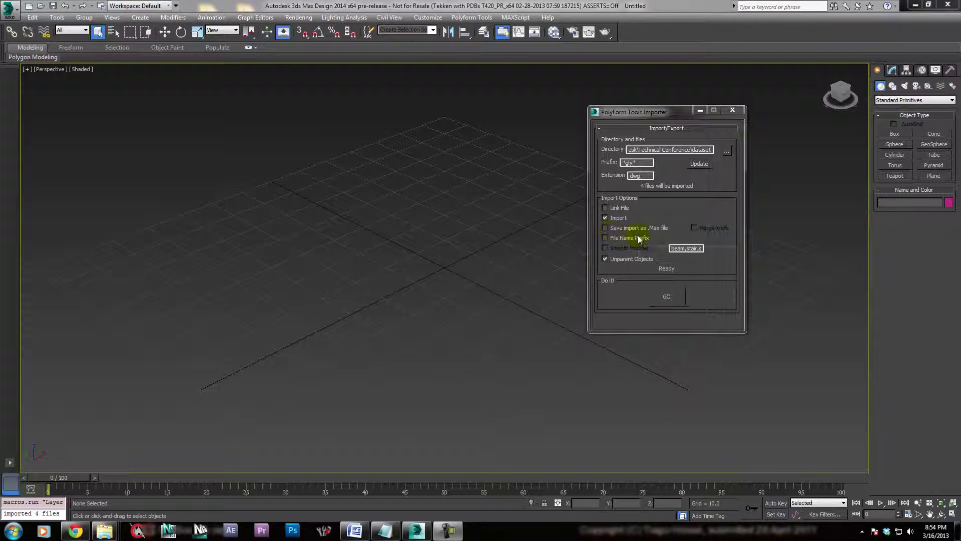
- Enable the importer's File Name Prefix and Smooth Modifier options and check the keyword list beside Smooth Modifier
{"action": "mouse_move", "coordinate": [614, 238]}
{"action": "left_click", "coordinate": [626, 238]}
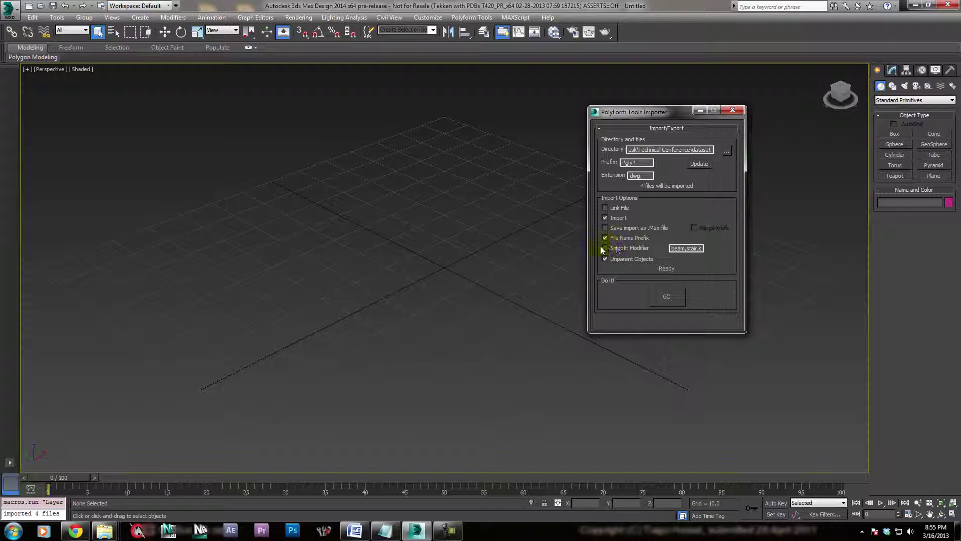
{"action": "left_click", "coordinate": [625, 247]}
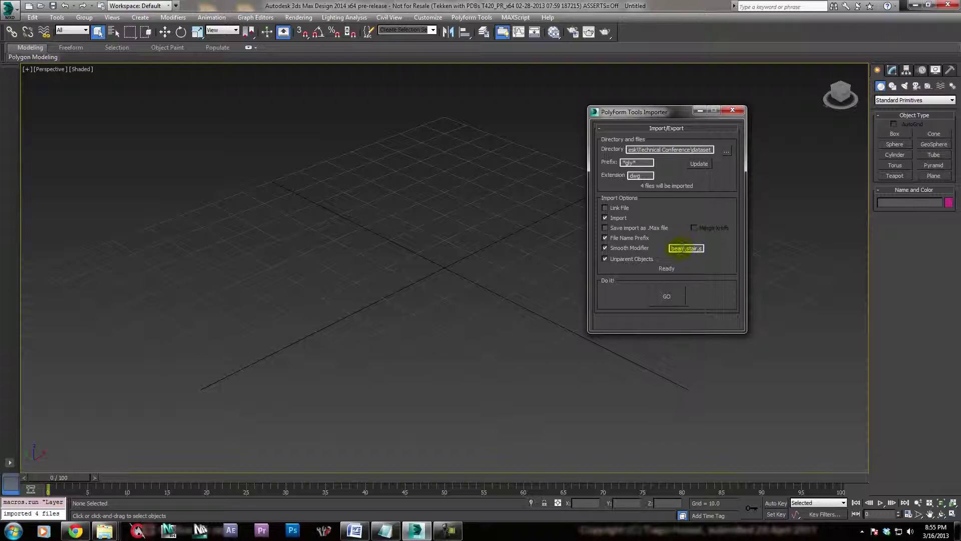
{"action": "left_click", "coordinate": [674, 249]}
{"action": "left_click", "coordinate": [691, 248]}
{"action": "left_click", "coordinate": [695, 247]}
{"action": "left_click", "coordinate": [691, 249]}
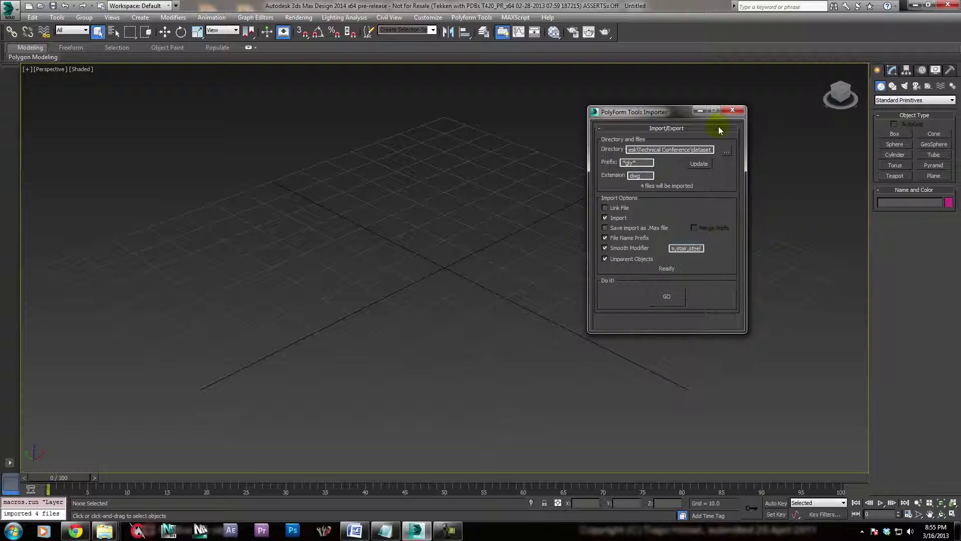
- Run the batch import of the filtered DWG files, accepting the DWG/DXF options with Inches units and primitives derived by Layer
{"action": "left_click_drag", "start_coordinate": [651, 113], "coordinate": [697, 105]}
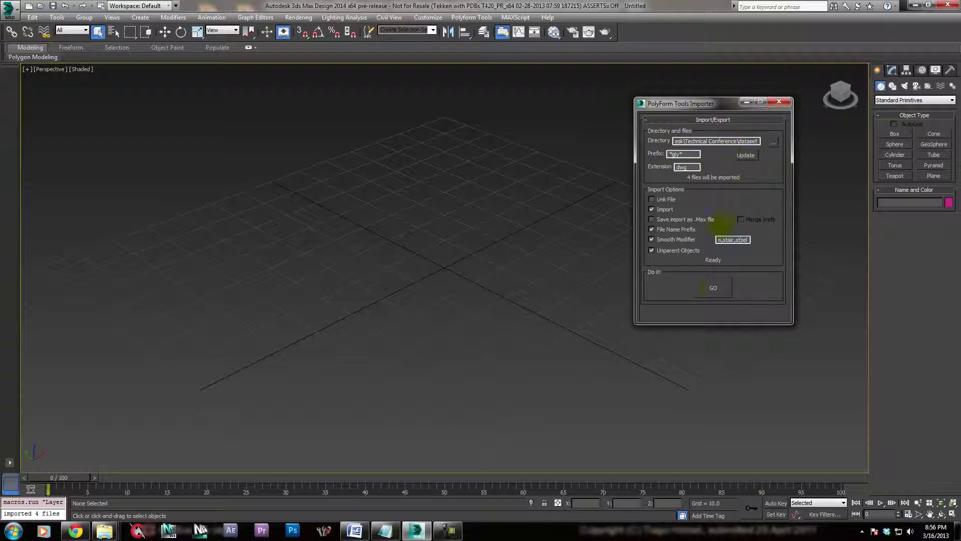
{"action": "left_click", "coordinate": [712, 288]}
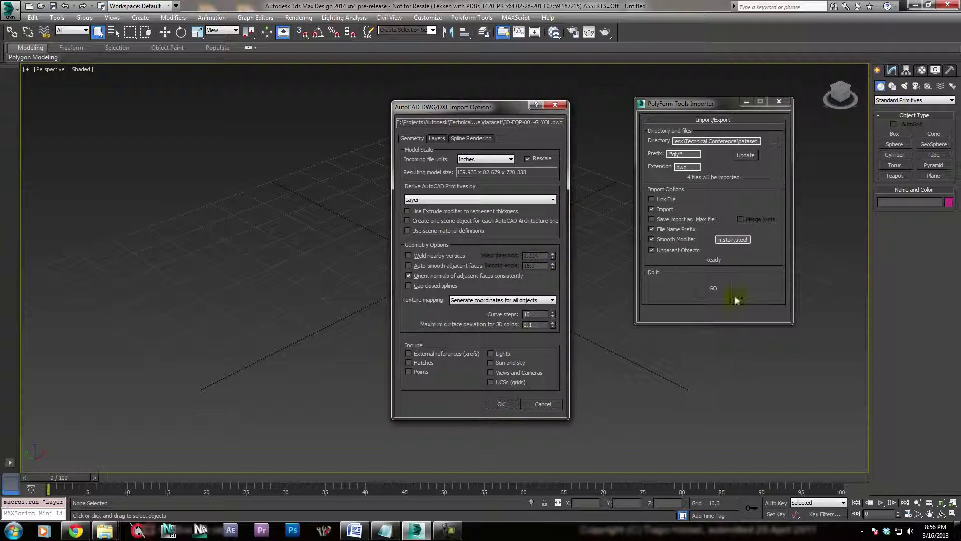
{"action": "left_click_drag", "start_coordinate": [479, 107], "coordinate": [536, 92]}
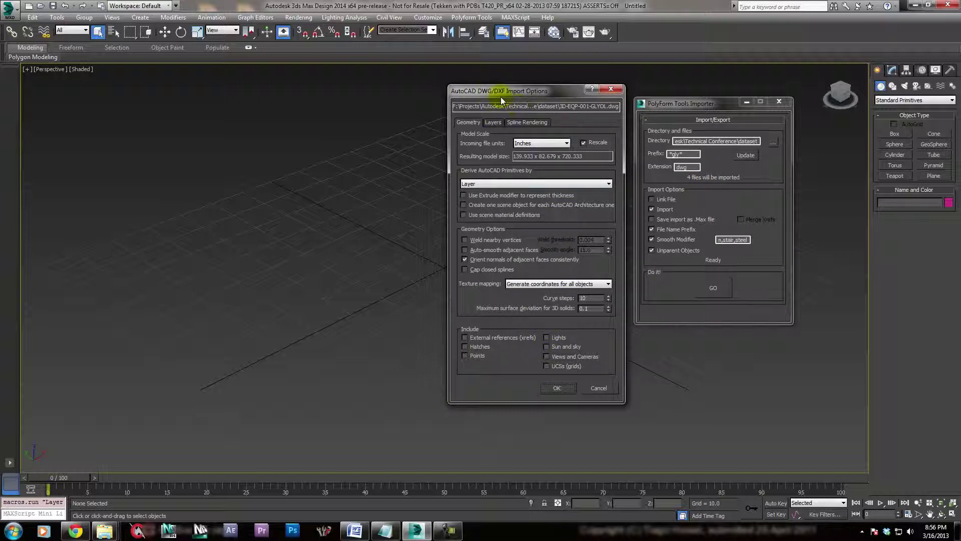
{"action": "left_click_drag", "start_coordinate": [527, 98], "coordinate": [513, 89]}
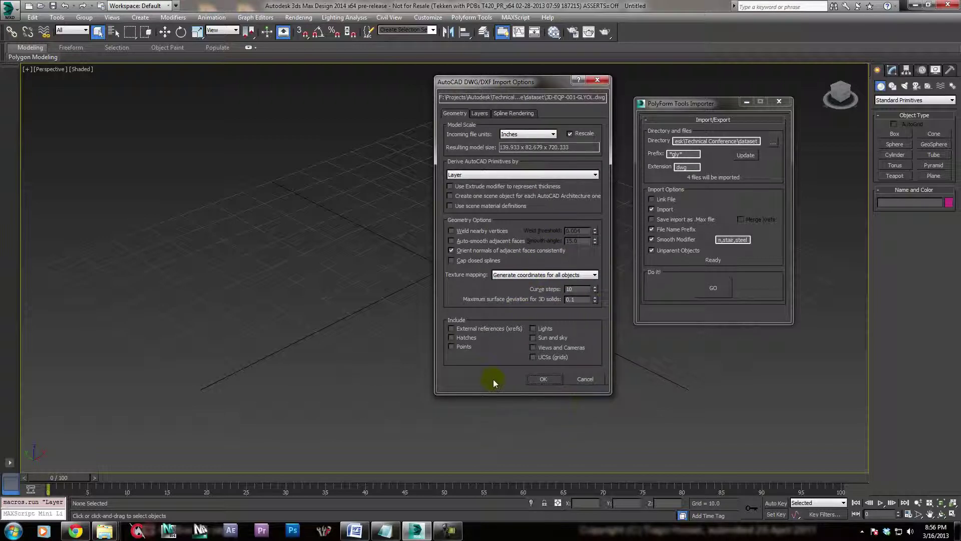
{"action": "left_click", "coordinate": [544, 379]}
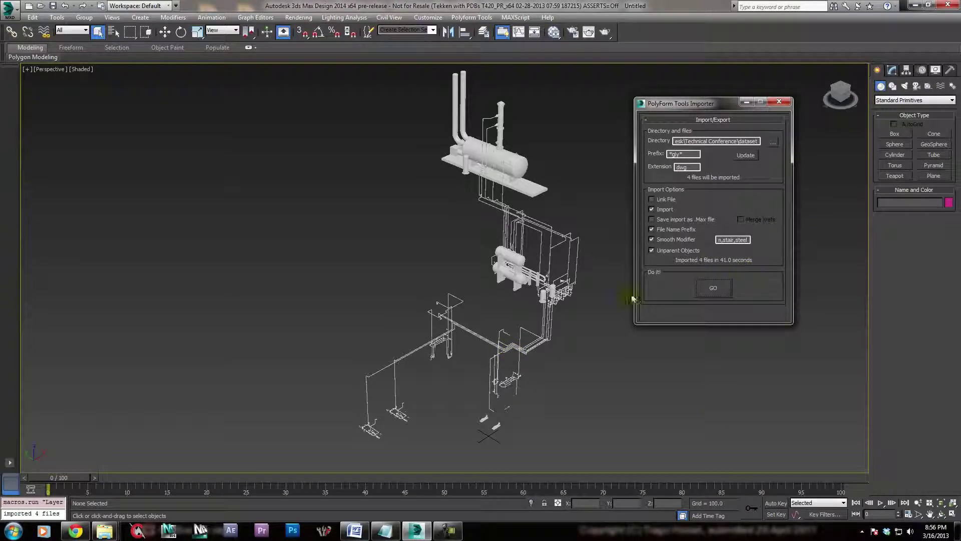
- Examine the imported glycol tanks and piping from several angles and distances in the perspective viewport
{"action": "mouse_move", "coordinate": [498, 333]}
{"action": "middle_mouse_down", "text": "alt"}
{"action": "mouse_move", "coordinate": [526, 354]}
{"action": "mouse_move", "coordinate": [468, 348]}
{"action": "mouse_move", "coordinate": [402, 364]}
{"action": "mouse_move", "coordinate": [512, 340]}
{"action": "middle_mouse_up", "text": "alt"}
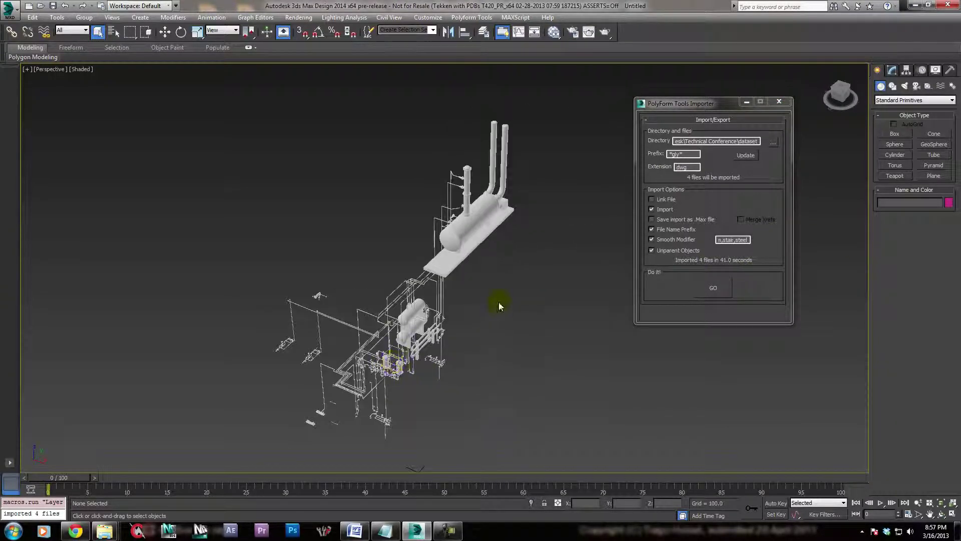
{"action": "scroll", "coordinate": [497, 313], "scroll_direction": "up", "scroll_amount": 3}
{"action": "scroll", "coordinate": [467, 297], "scroll_direction": "down", "scroll_amount": 1}
{"action": "scroll", "coordinate": [446, 293], "scroll_direction": "up", "scroll_amount": 2}
{"action": "middle_click_drag", "start_coordinate": [514, 252], "coordinate": [453, 335], "text": "alt"}
{"action": "right_click", "coordinate": [453, 336]}
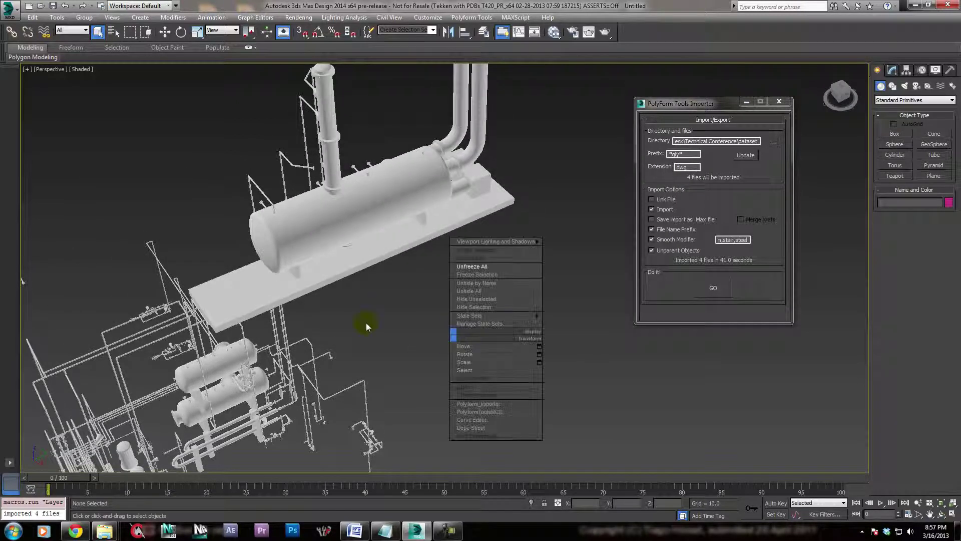
{"action": "middle_click_drag", "start_coordinate": [365, 325], "coordinate": [298, 227], "text": "alt"}
{"action": "middle_click_drag", "start_coordinate": [194, 299], "coordinate": [508, 188], "text": "alt"}
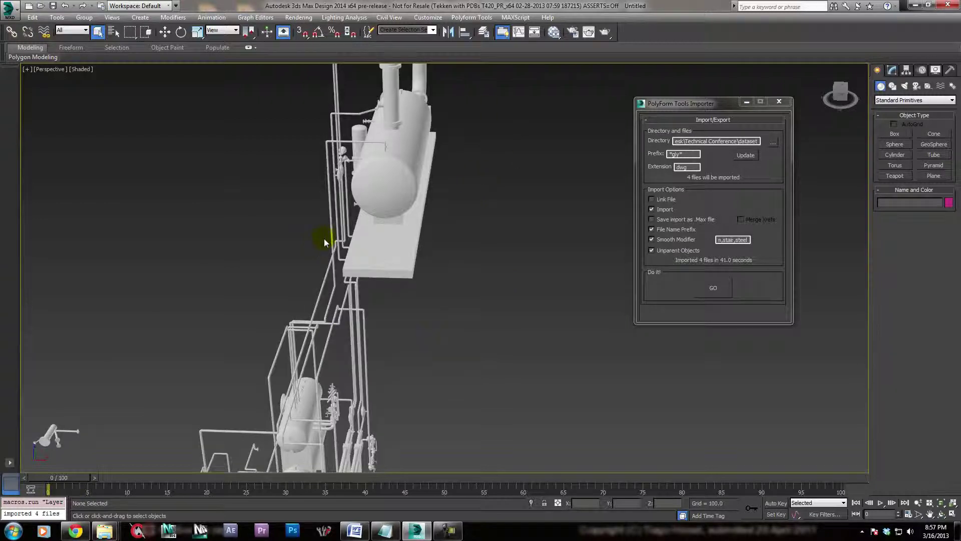
{"action": "middle_click_drag", "start_coordinate": [407, 421], "coordinate": [415, 308]}
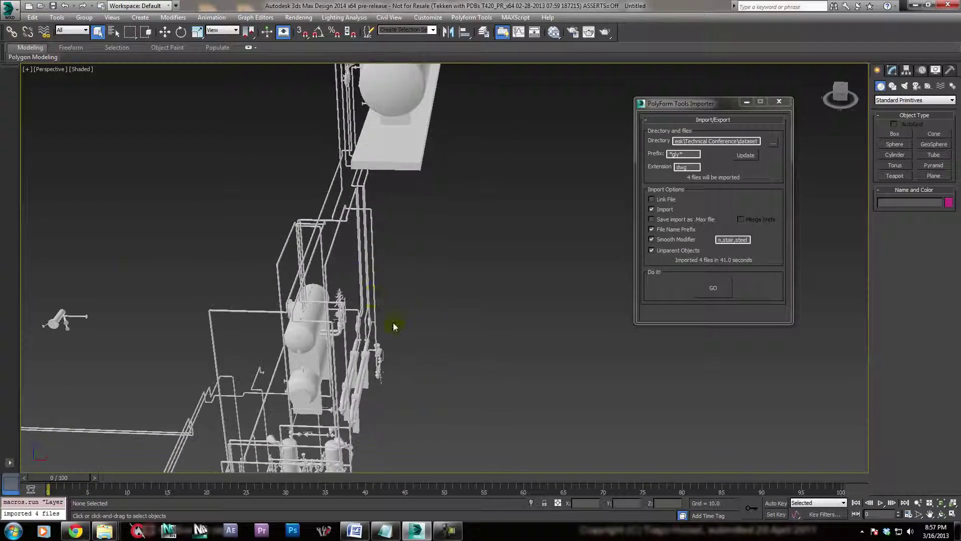
{"action": "middle_click_drag", "start_coordinate": [388, 150], "coordinate": [411, 276]}
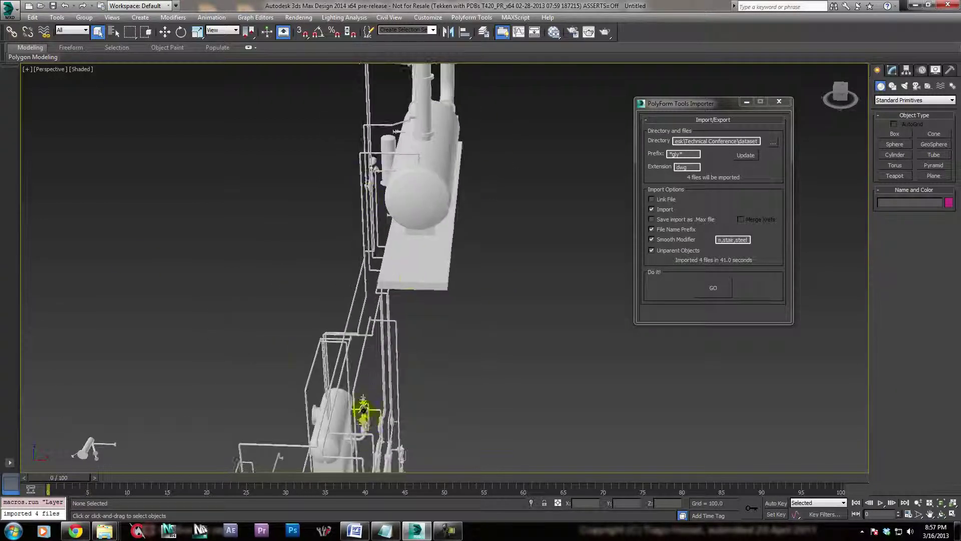
- Inspect the large platform tank and the pipe runs down to the smaller tanks from opposite sides
{"action": "middle_click_drag", "start_coordinate": [367, 419], "coordinate": [412, 290]}
{"action": "middle_click_drag", "start_coordinate": [448, 120], "coordinate": [386, 266]}
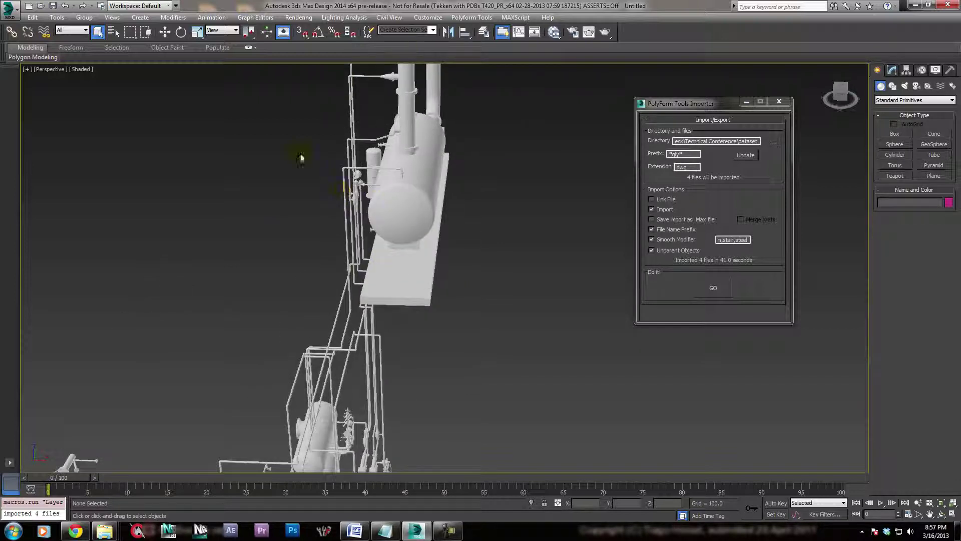
{"action": "scroll", "coordinate": [336, 412], "scroll_direction": "up", "scroll_amount": 4}
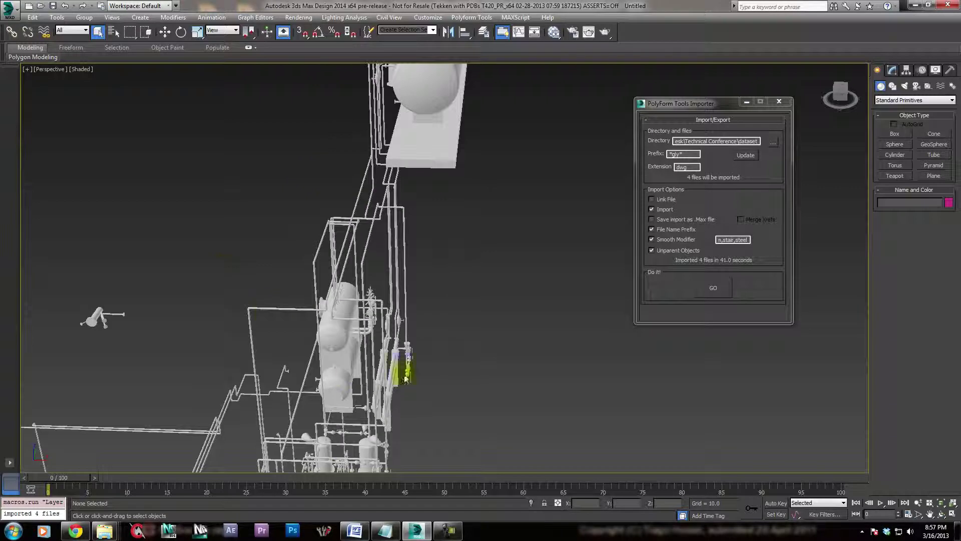
{"action": "middle_click_drag", "start_coordinate": [435, 228], "coordinate": [360, 379]}
{"action": "middle_click_drag", "start_coordinate": [400, 287], "coordinate": [452, 292], "text": "alt"}
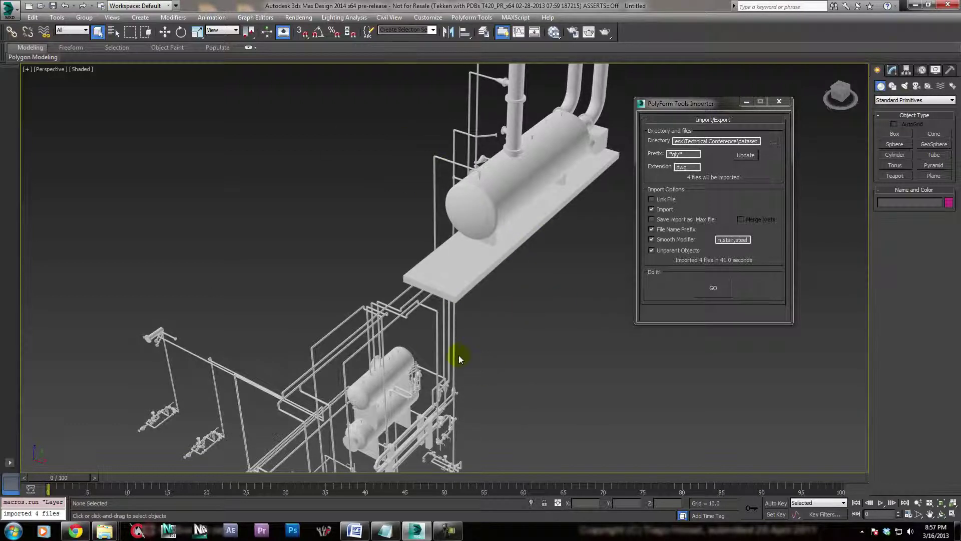
{"action": "middle_click_drag", "start_coordinate": [434, 349], "coordinate": [451, 224]}
{"action": "left_click_drag", "start_coordinate": [243, 292], "coordinate": [128, 171]}
{"action": "middle_click_drag", "start_coordinate": [334, 181], "coordinate": [112, 167], "text": "alt"}
{"action": "middle_click_drag", "start_coordinate": [268, 165], "coordinate": [279, 186]}
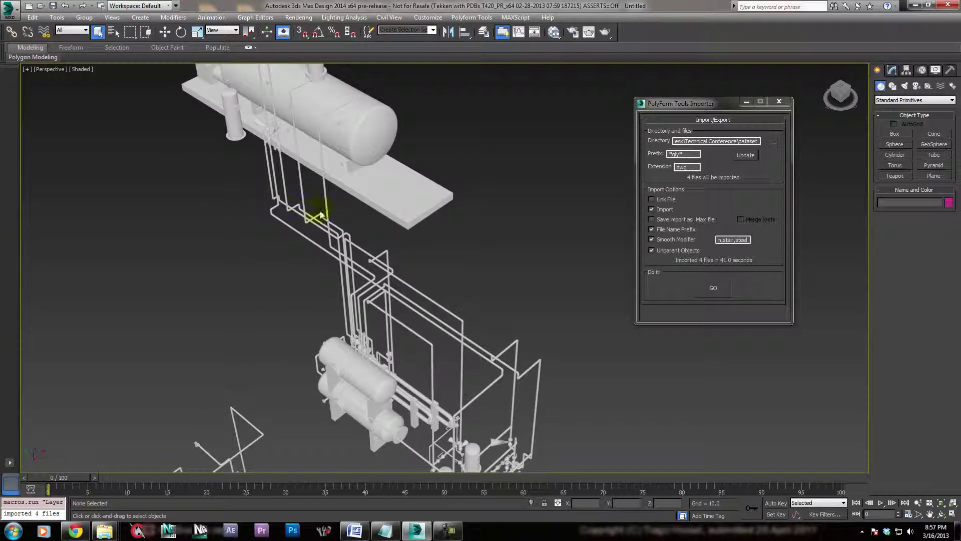
{"action": "middle_click_drag", "start_coordinate": [254, 221], "coordinate": [254, 239]}
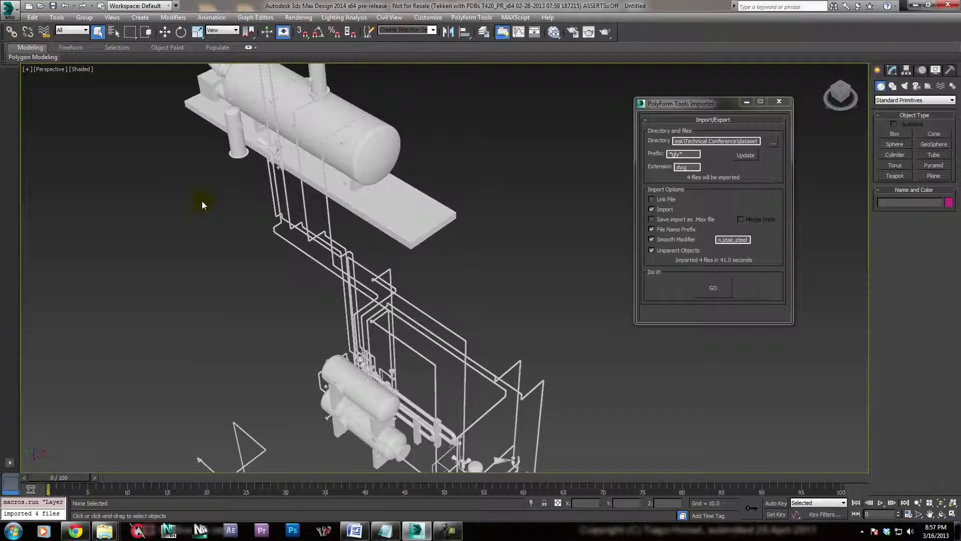
{"action": "middle_click_drag", "start_coordinate": [202, 201], "coordinate": [233, 243]}
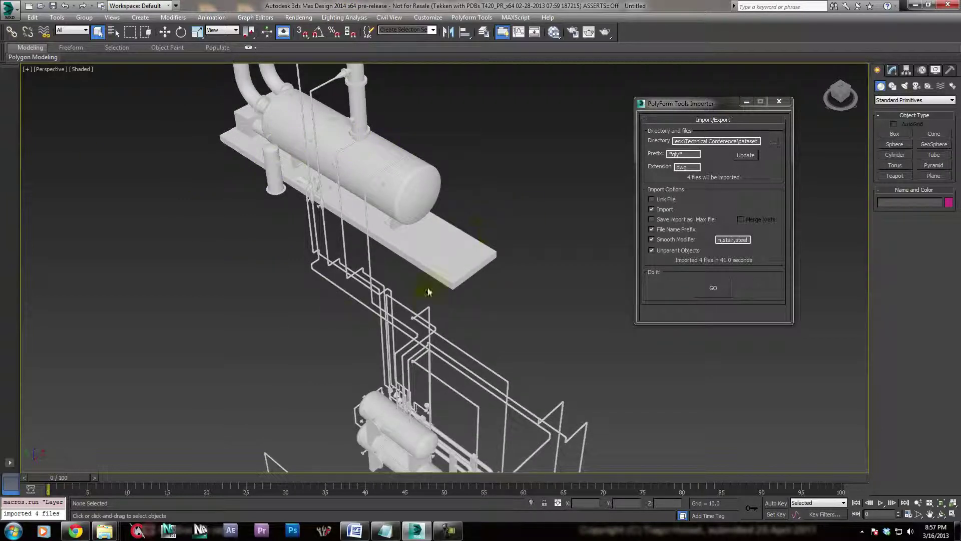
{"action": "middle_click_drag", "start_coordinate": [192, 182], "coordinate": [204, 205]}
- Display polygon and vertex statistics in the perspective viewport and unfreeze all the imported objects
{"action": "key", "text": "7"}
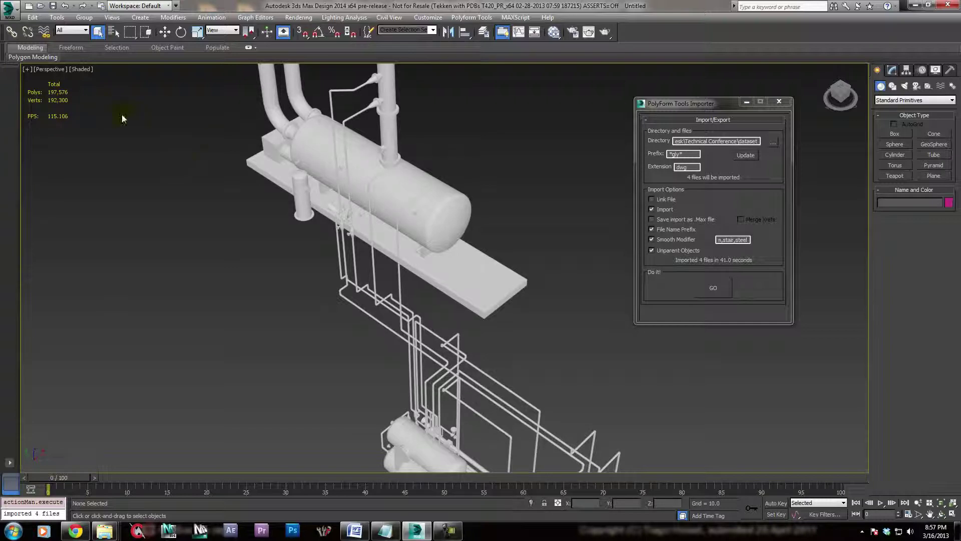
{"action": "middle_click_drag", "start_coordinate": [379, 250], "coordinate": [348, 317], "text": "alt"}
{"action": "middle_click_drag", "start_coordinate": [339, 220], "coordinate": [350, 201], "text": "alt"}
{"action": "right_click", "coordinate": [282, 167]}
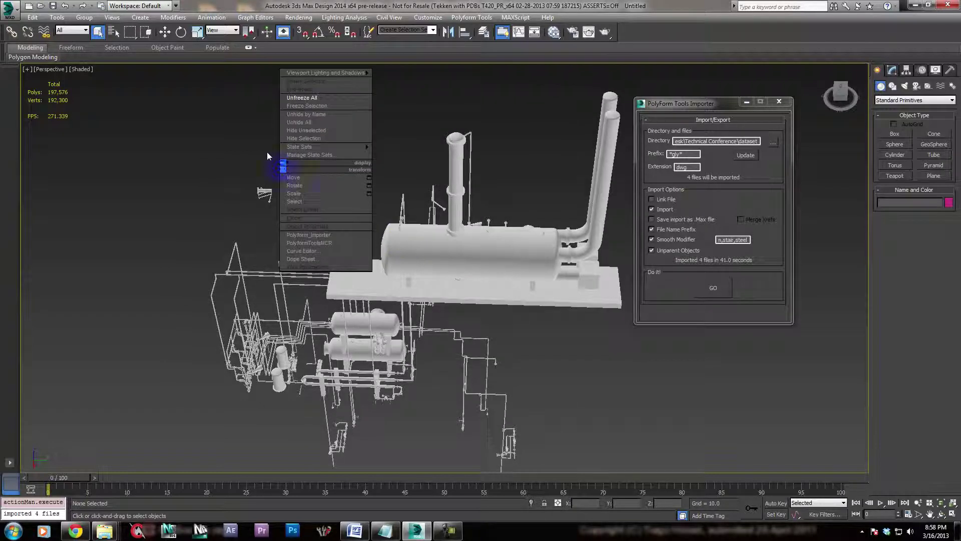
{"action": "left_click", "coordinate": [299, 98]}
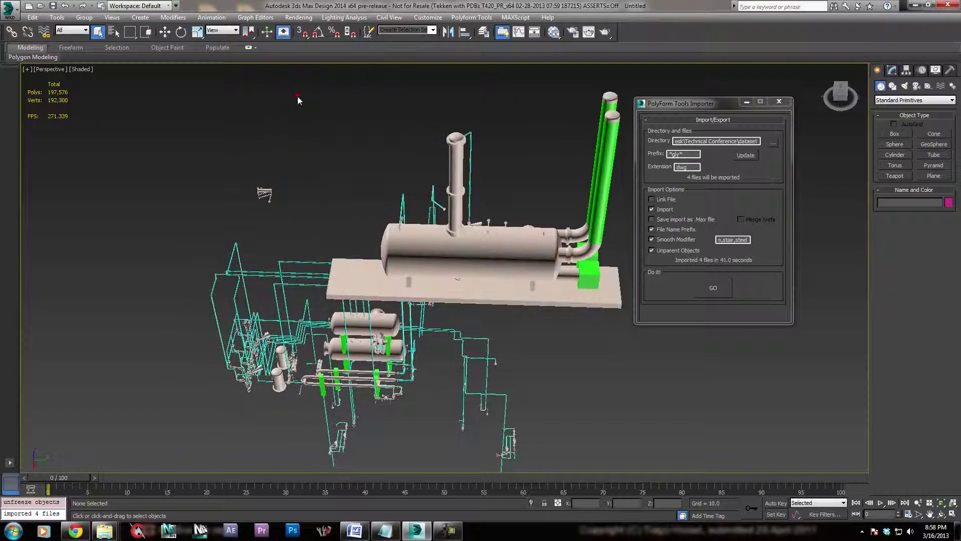
- Select the large glycol tank on the platform, try moving it and undo the move
{"action": "middle_click_drag", "start_coordinate": [294, 97], "coordinate": [266, 193], "text": "alt"}
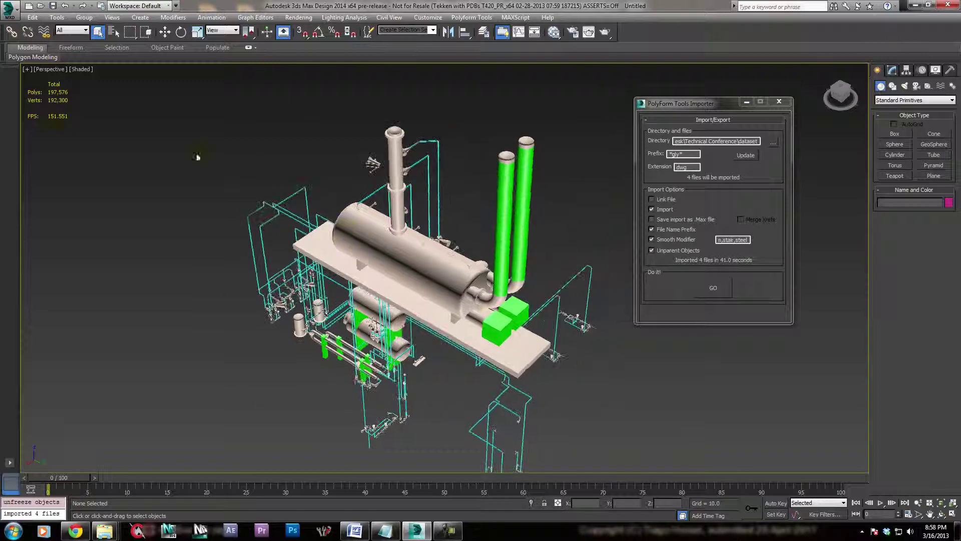
{"action": "mouse_move", "coordinate": [379, 299]}
{"action": "middle_mouse_down", "text": "alt"}
{"action": "mouse_move", "coordinate": [360, 305]}
{"action": "mouse_move", "coordinate": [343, 294]}
{"action": "mouse_move", "coordinate": [442, 313]}
{"action": "mouse_move", "coordinate": [376, 299]}
{"action": "middle_mouse_up", "text": "alt"}
{"action": "scroll", "coordinate": [376, 299], "scroll_direction": "up", "scroll_amount": 3}
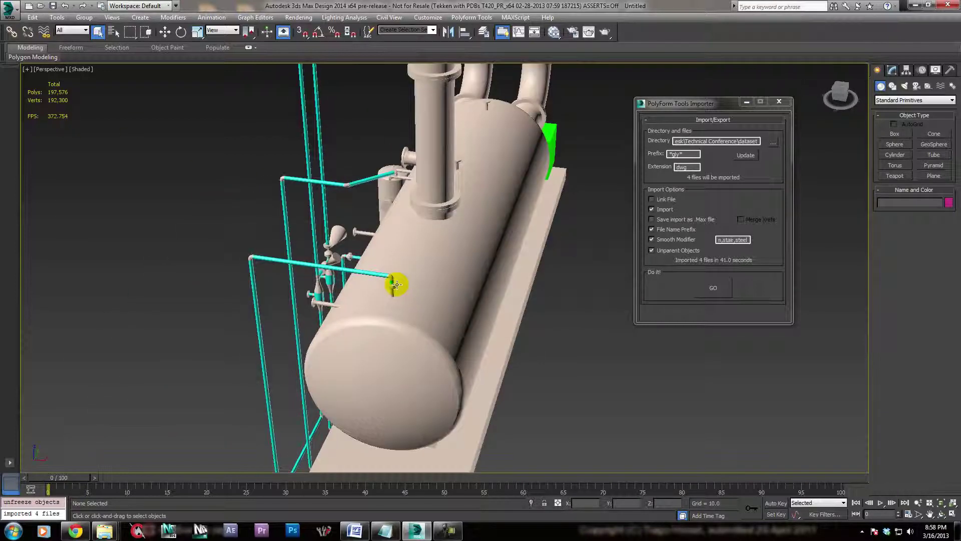
{"action": "scroll", "coordinate": [444, 281], "scroll_direction": "down", "scroll_amount": 2}
{"action": "left_click", "coordinate": [440, 283]}
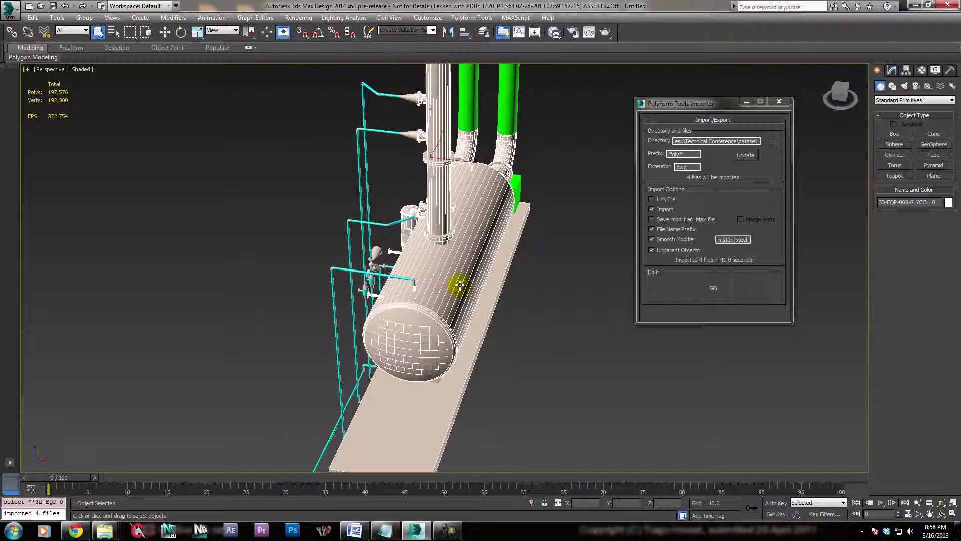
{"action": "scroll", "coordinate": [455, 278], "scroll_direction": "down", "scroll_amount": 3}
{"action": "key", "text": "w"}
{"action": "left_click_drag", "start_coordinate": [486, 253], "coordinate": [516, 260]}
{"action": "key", "text": "ctrl+z"}
- Select the smaller glycol tanks below the platform, check the file name prefix and number suffix in their object name, and clear the selection
{"action": "middle_click_drag", "start_coordinate": [530, 309], "coordinate": [348, 345], "text": "alt"}
{"action": "middle_click_drag", "start_coordinate": [290, 276], "coordinate": [361, 160]}
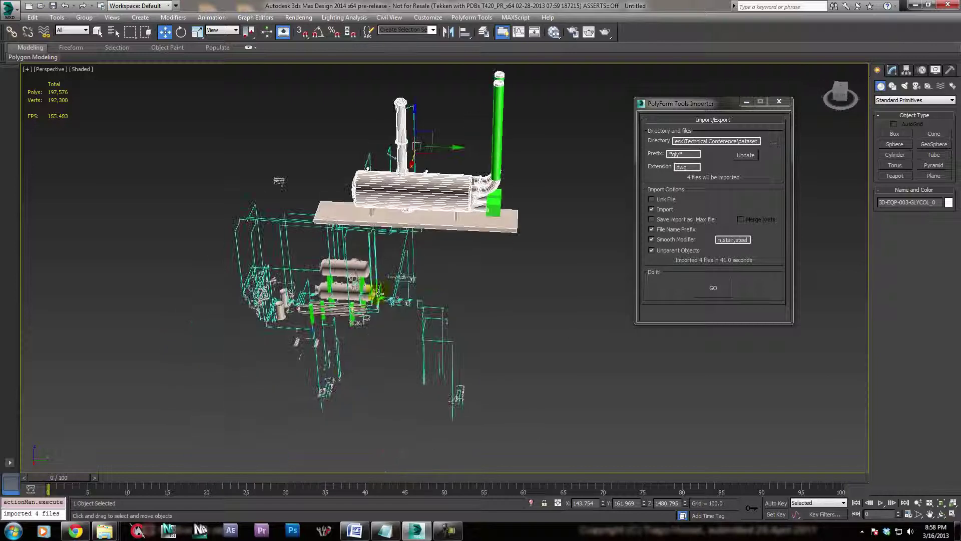
{"action": "key", "text": "q"}
{"action": "left_click", "coordinate": [339, 265]}
{"action": "middle_click_drag", "start_coordinate": [392, 314], "coordinate": [440, 340], "text": "alt"}
{"action": "scroll", "coordinate": [440, 340], "scroll_direction": "up", "scroll_amount": 4}
{"action": "middle_click_drag", "start_coordinate": [349, 268], "coordinate": [375, 308]}
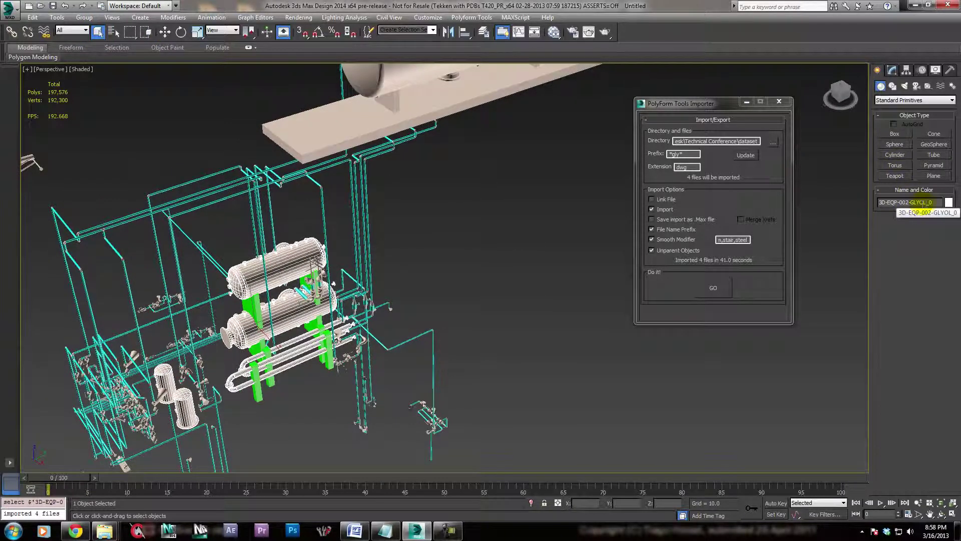
{"action": "left_click_drag", "start_coordinate": [927, 203], "coordinate": [870, 211]}
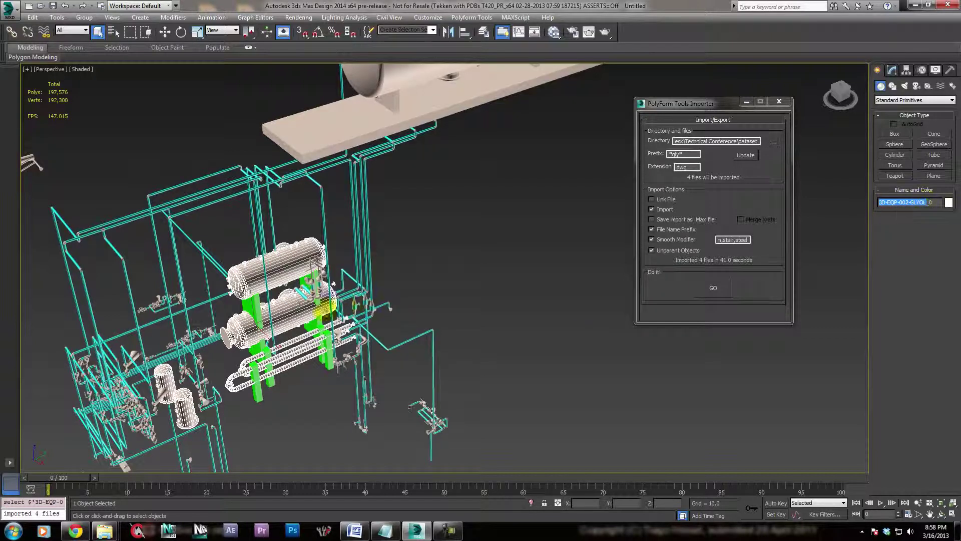
{"action": "left_click", "coordinate": [934, 202]}
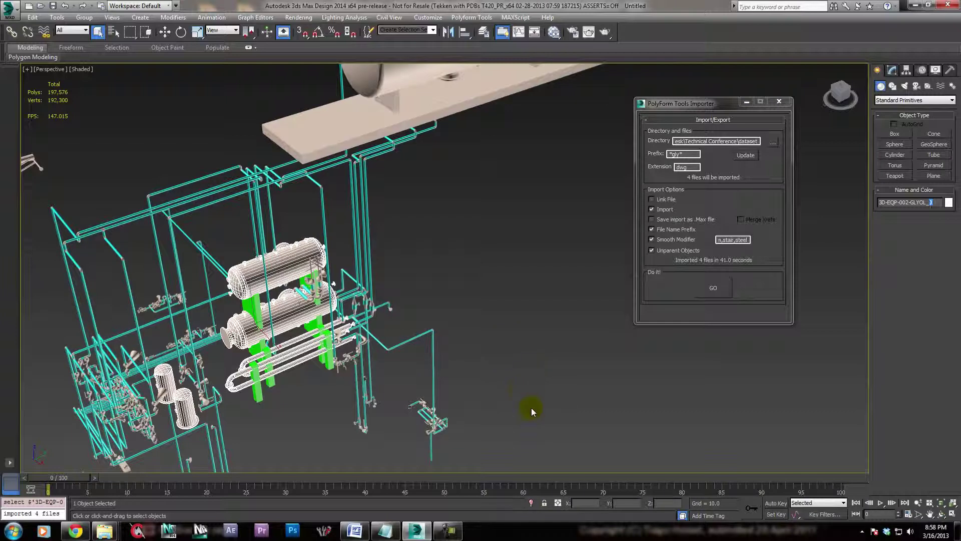
{"action": "left_click", "coordinate": [510, 373]}
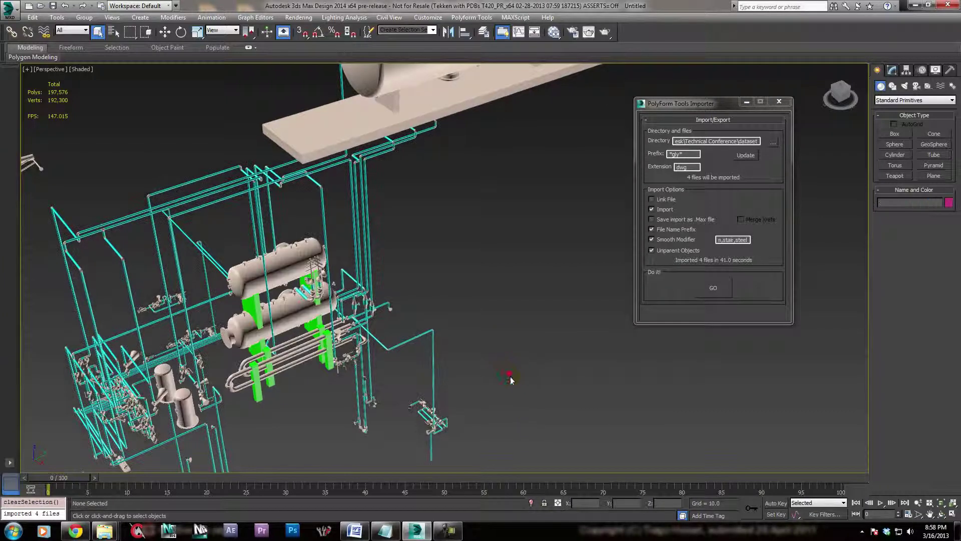
- Select the pipe fittings around the smaller tanks and the tanks themselves to compare their object names
{"action": "mouse_move", "coordinate": [317, 313]}
{"action": "middle_mouse_down"}
{"action": "mouse_move", "coordinate": [345, 338]}
{"action": "mouse_move", "coordinate": [317, 318]}
{"action": "middle_mouse_up"}
{"action": "scroll", "coordinate": [317, 321], "scroll_direction": "up", "scroll_amount": 5}
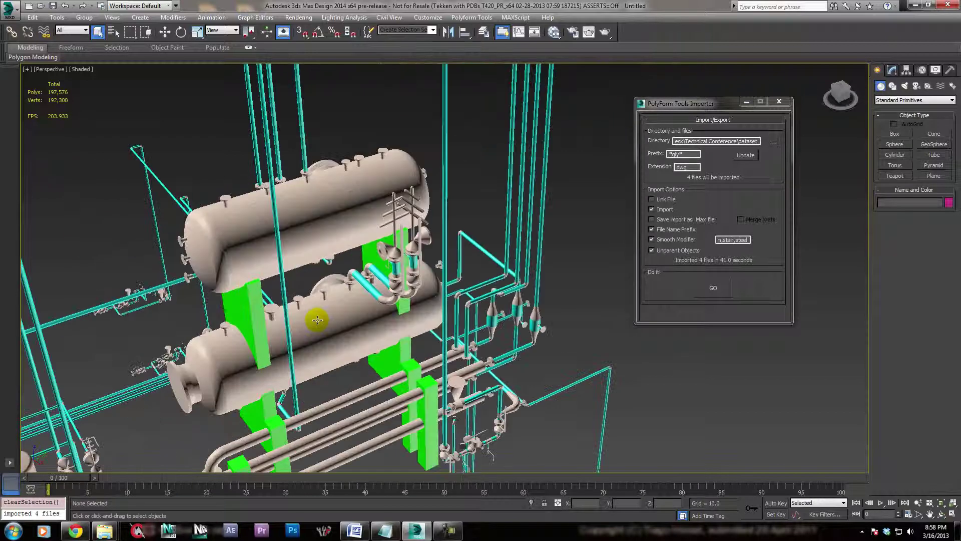
{"action": "middle_click_drag", "start_coordinate": [317, 287], "coordinate": [304, 343]}
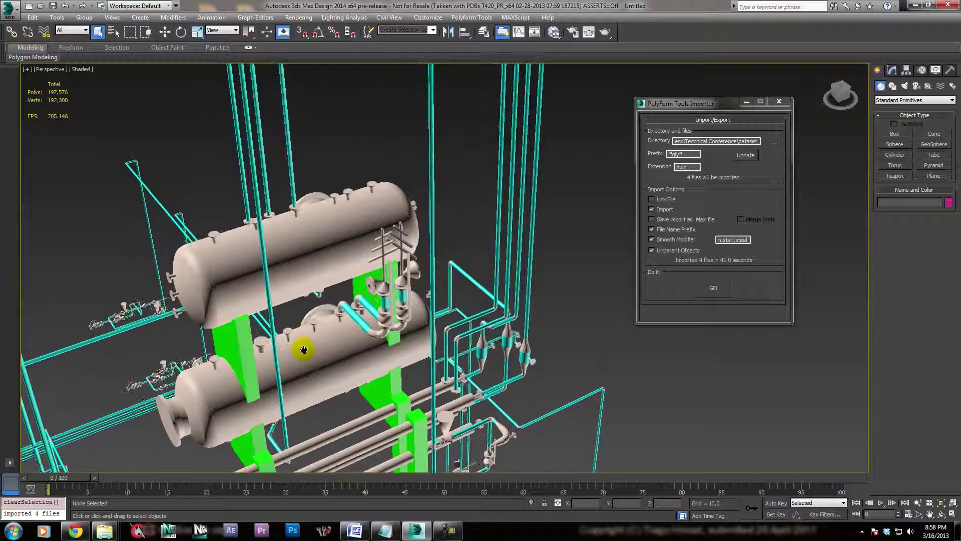
{"action": "left_click", "coordinate": [245, 221]}
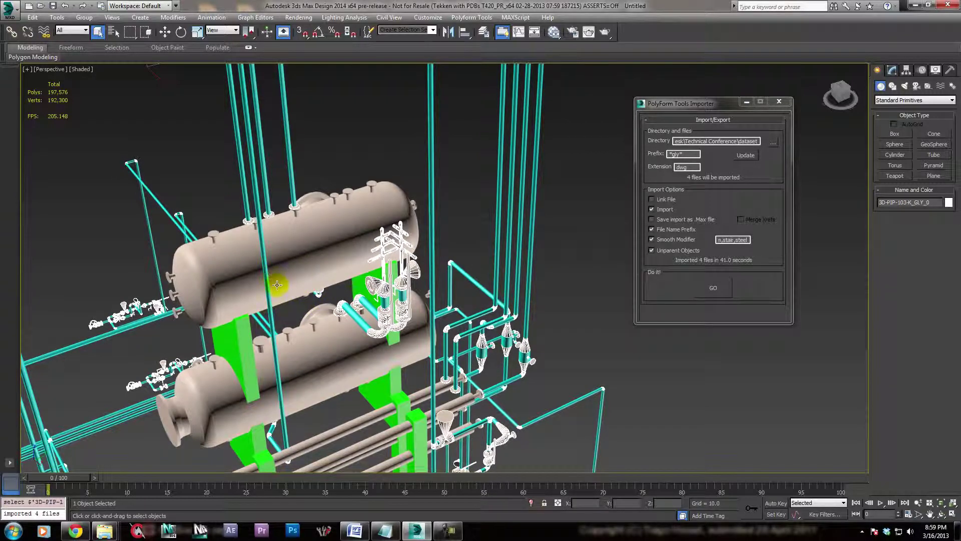
{"action": "middle_click_drag", "start_coordinate": [278, 284], "coordinate": [273, 280], "text": "alt"}
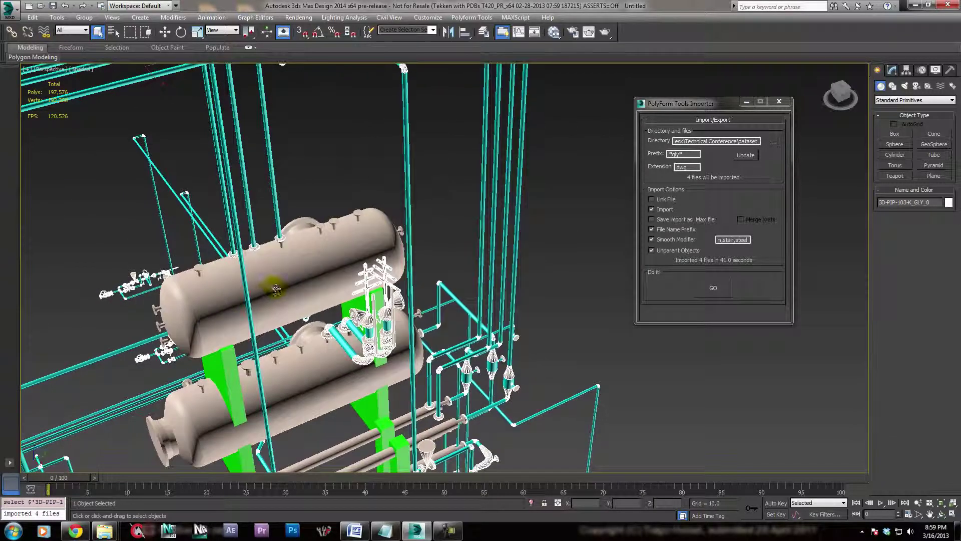
{"action": "left_click", "coordinate": [276, 289]}
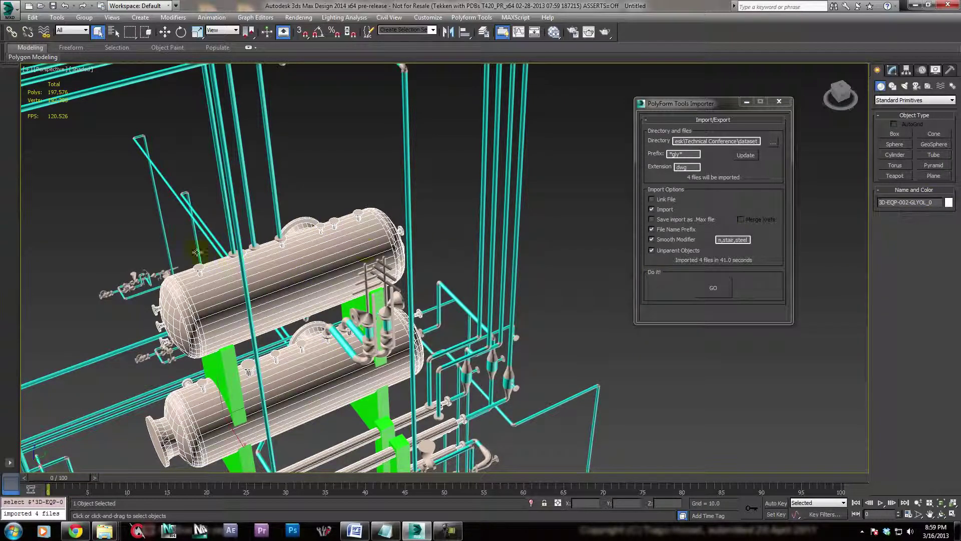
- Examine the joints between the upper small tank's nozzles and the pipe flanges closely from both sides of the tank
{"action": "middle_click_drag", "start_coordinate": [298, 270], "coordinate": [303, 236], "text": "alt"}
{"action": "scroll", "coordinate": [302, 236], "scroll_direction": "up", "scroll_amount": 5}
{"action": "scroll", "coordinate": [202, 250], "scroll_direction": "up", "scroll_amount": 1}
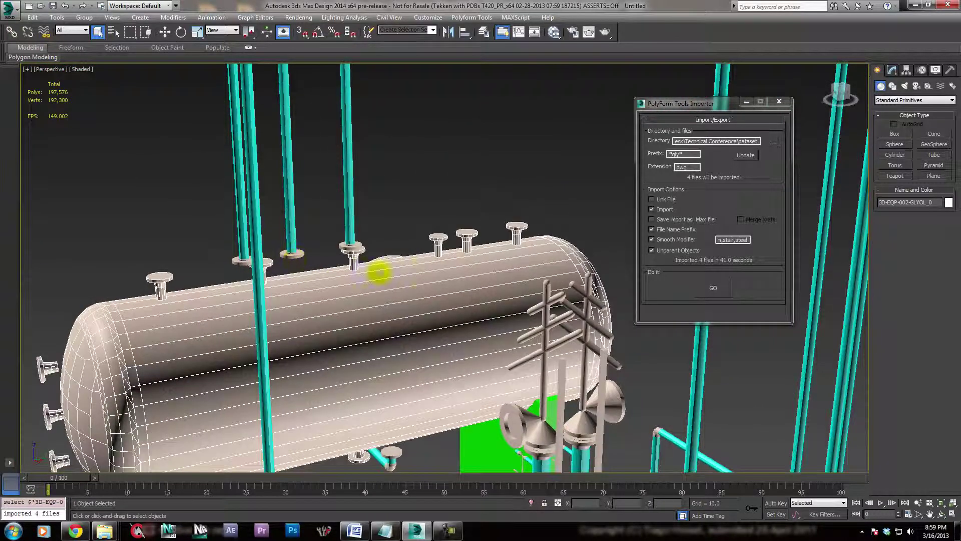
{"action": "middle_click_drag", "start_coordinate": [372, 277], "coordinate": [337, 275], "text": "alt"}
{"action": "scroll", "coordinate": [337, 275], "scroll_direction": "down", "scroll_amount": 3}
{"action": "middle_click_drag", "start_coordinate": [331, 324], "coordinate": [748, 324], "text": "alt"}
{"action": "scroll", "coordinate": [429, 322], "scroll_direction": "up", "scroll_amount": 4}
{"action": "scroll", "coordinate": [371, 319], "scroll_direction": "down", "scroll_amount": 2}
{"action": "scroll", "coordinate": [346, 323], "scroll_direction": "up", "scroll_amount": 4}
{"action": "middle_click_drag", "start_coordinate": [305, 328], "coordinate": [341, 342], "text": "alt"}
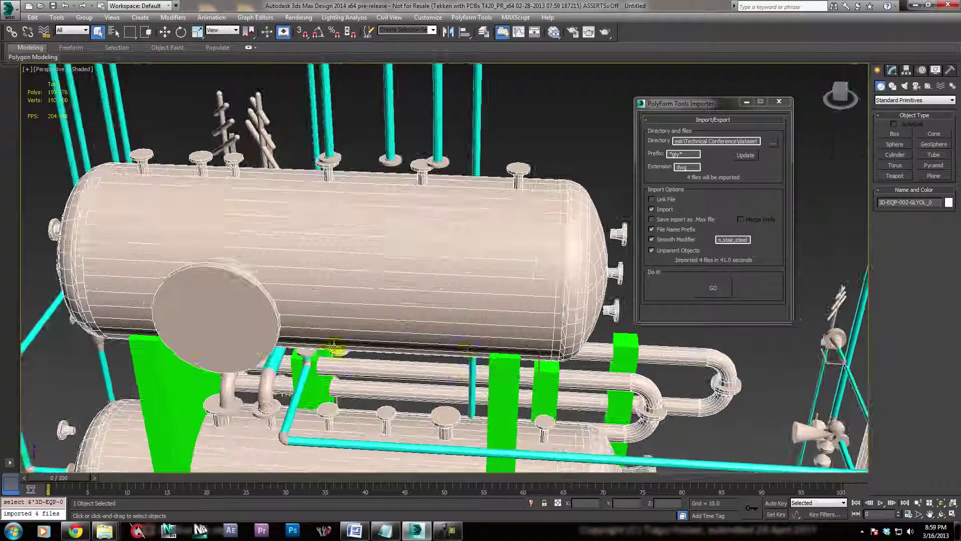
{"action": "middle_click_drag", "start_coordinate": [479, 357], "coordinate": [411, 358], "text": "alt"}
{"action": "middle_click_drag", "start_coordinate": [259, 184], "coordinate": [443, 249], "text": "alt"}
{"action": "scroll", "coordinate": [431, 243], "scroll_direction": "up", "scroll_amount": 5}
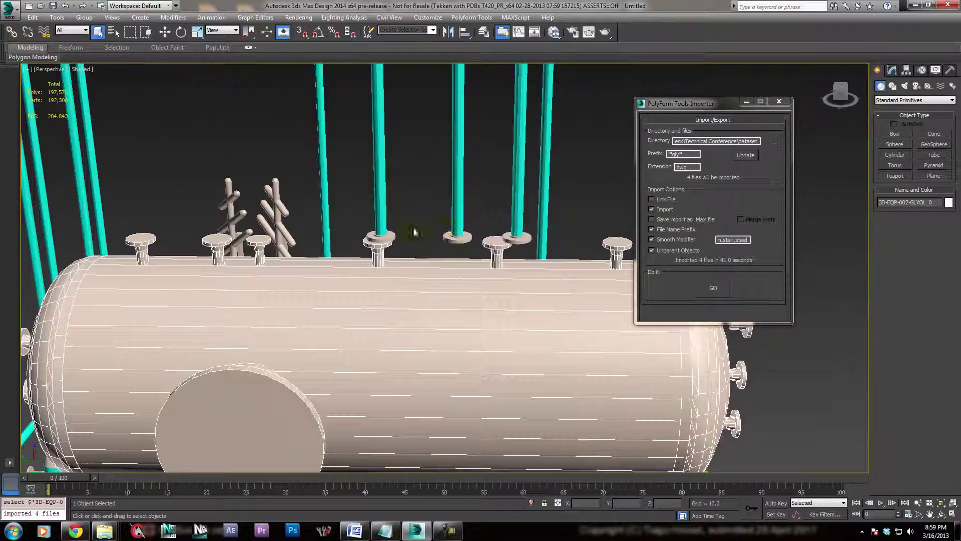
- Select the pipe flanges above the tank nozzles, check their object name and reselect the tank object
{"action": "left_click", "coordinate": [380, 235]}
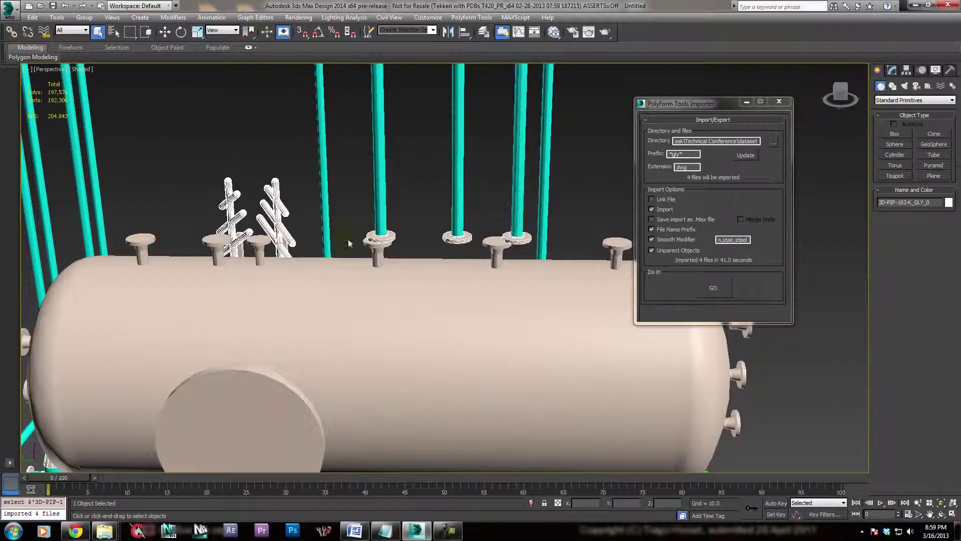
{"action": "left_click", "coordinate": [937, 203]}
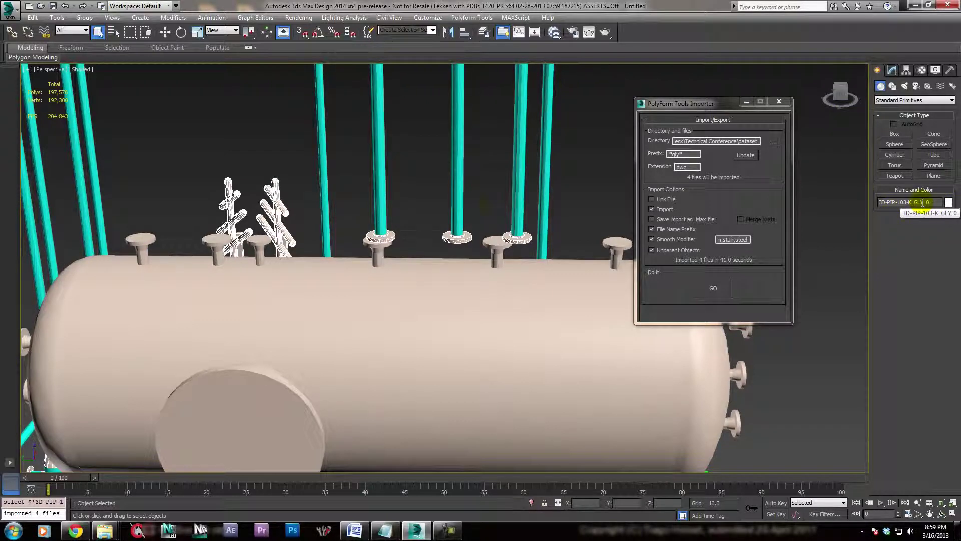
{"action": "left_click", "coordinate": [425, 286]}
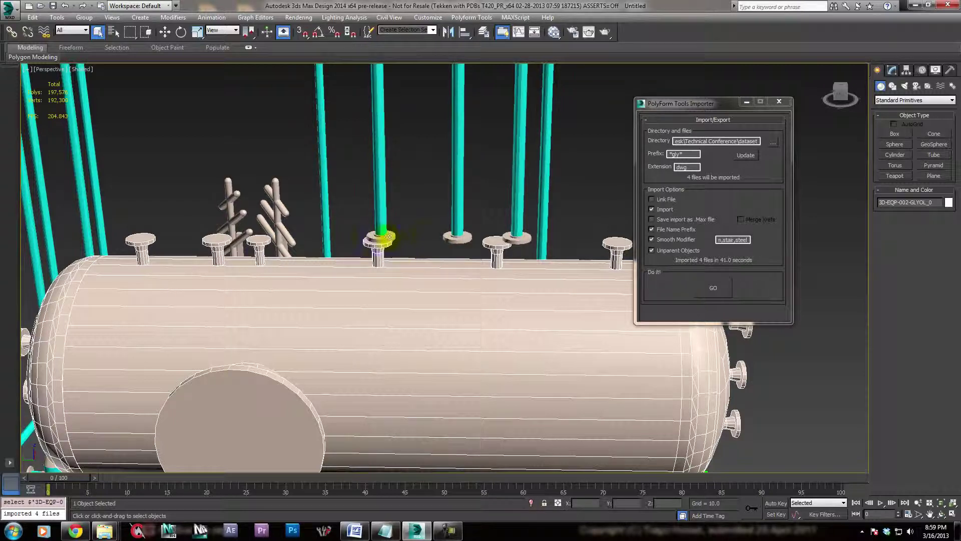
- Examine the selected tanks, vertical vessels and looped pipes together with the surrounding valves and piping
{"action": "middle_click_drag", "start_coordinate": [420, 316], "coordinate": [399, 293]}
{"action": "scroll", "coordinate": [375, 247], "scroll_direction": "down", "scroll_amount": 6}
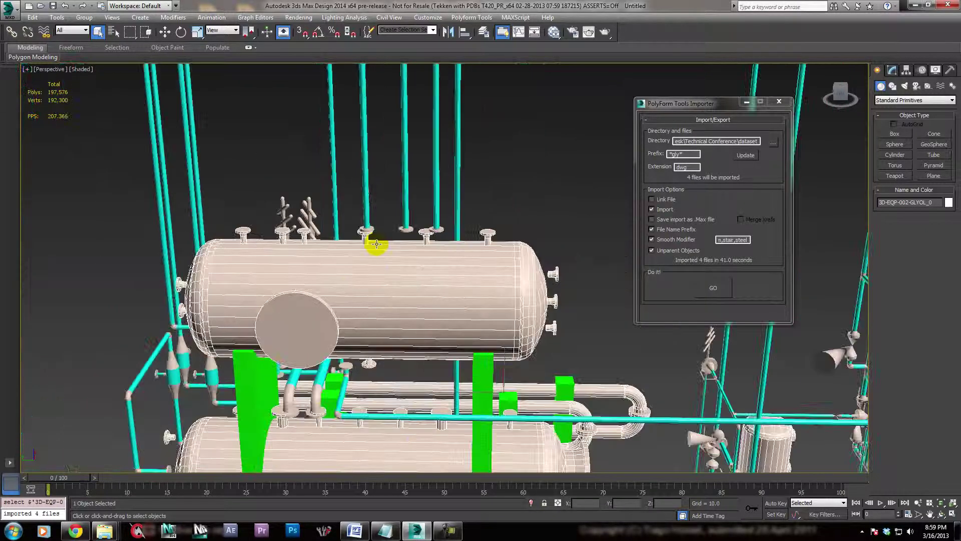
{"action": "scroll", "coordinate": [436, 295], "scroll_direction": "up", "scroll_amount": 2}
{"action": "middle_click_drag", "start_coordinate": [467, 315], "coordinate": [403, 163], "text": "alt"}
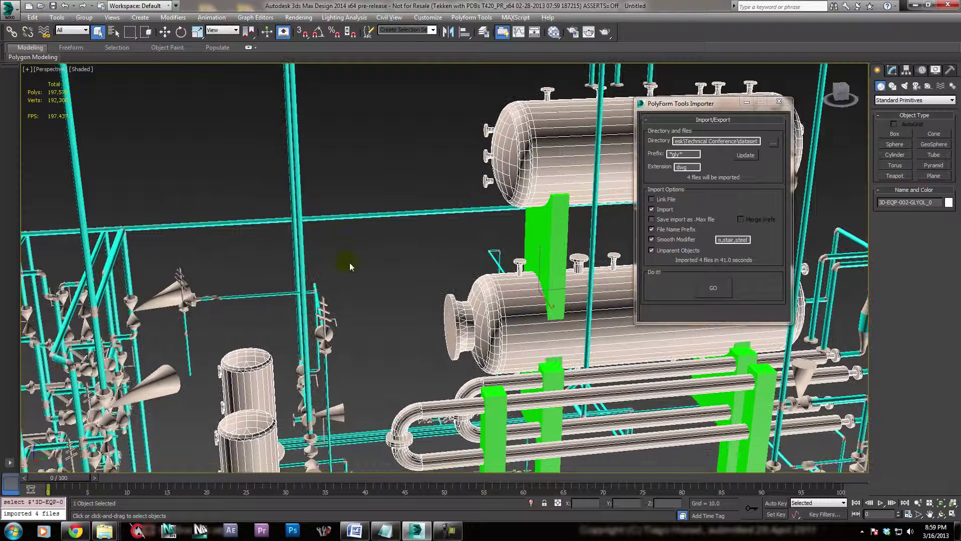
{"action": "scroll", "coordinate": [349, 266], "scroll_direction": "down", "scroll_amount": 2}
{"action": "middle_click_drag", "start_coordinate": [311, 295], "coordinate": [545, 282]}
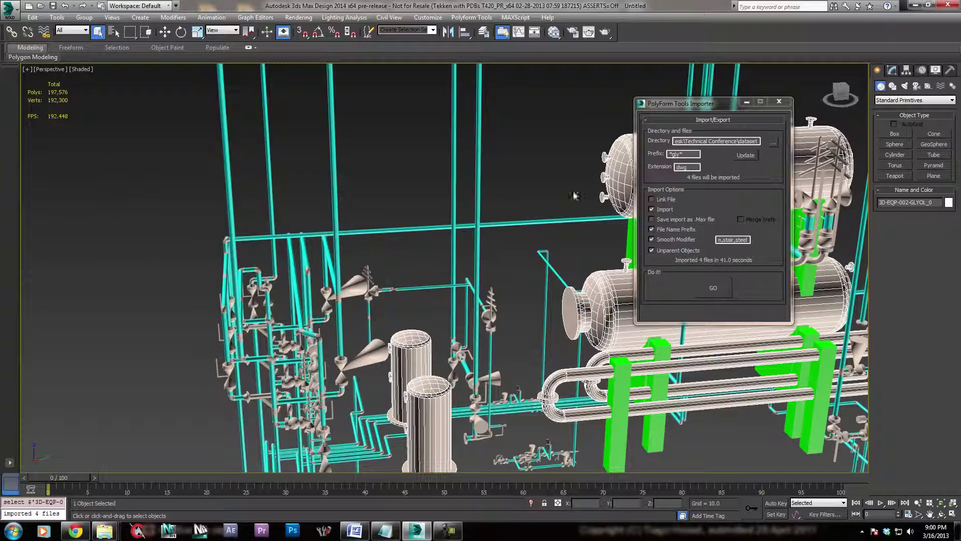
{"action": "middle_click_drag", "start_coordinate": [523, 273], "coordinate": [229, 209]}
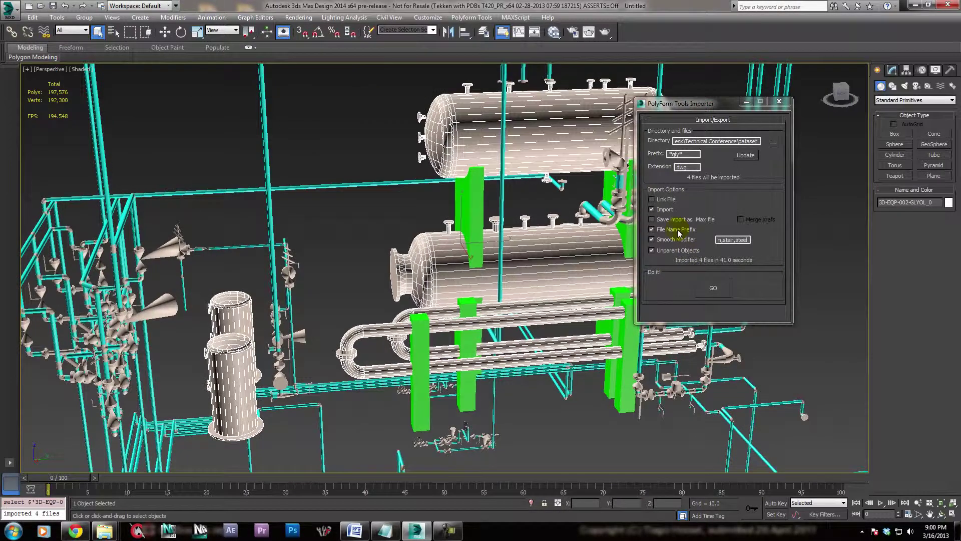
{"action": "mouse_move", "coordinate": [409, 260]}
{"action": "middle_mouse_down", "text": "alt"}
{"action": "mouse_move", "coordinate": [451, 261]}
{"action": "mouse_move", "coordinate": [415, 262]}
{"action": "middle_mouse_up", "text": "alt"}
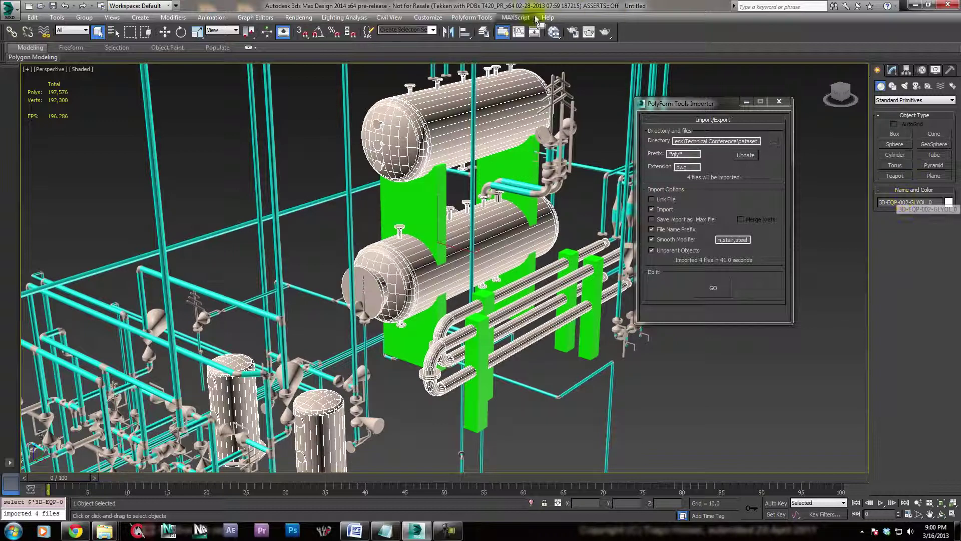
- Open the Layer Manager and review the imported layers down to the end of the list
{"action": "left_click", "coordinate": [484, 33]}
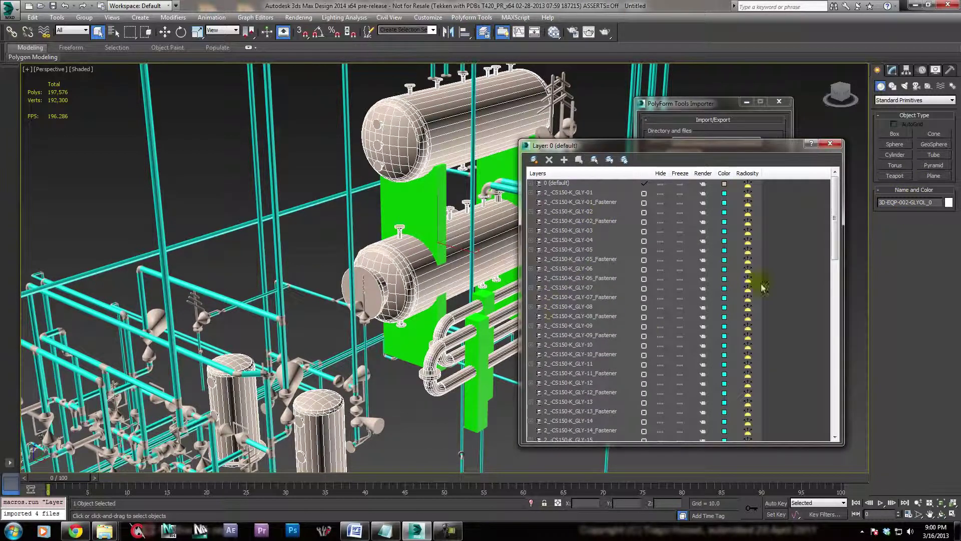
{"action": "left_click_drag", "start_coordinate": [836, 215], "coordinate": [836, 413]}
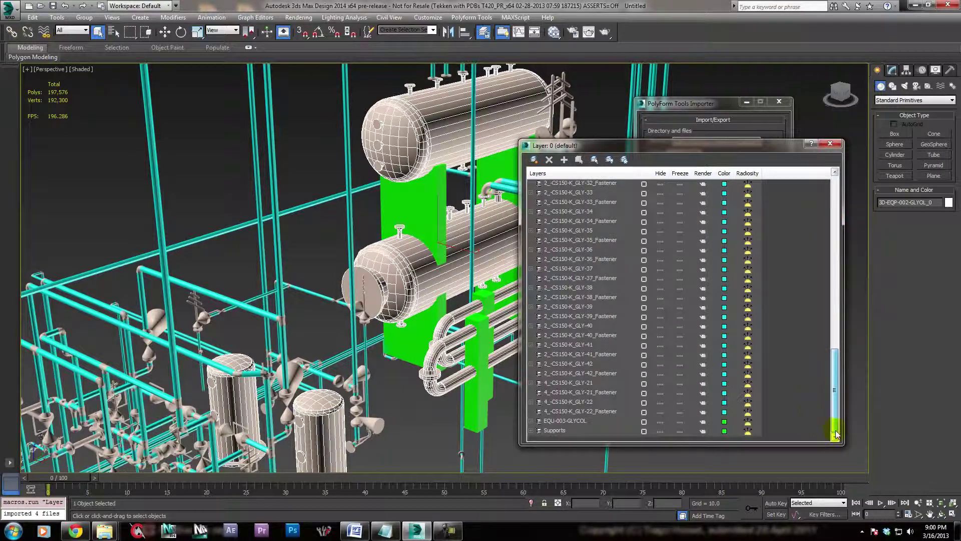
- Check which object layer 2_-CS150-K_GLY-39 contains, collapse it again and pick out its matching Fastener layer
{"action": "left_click", "coordinate": [532, 307]}
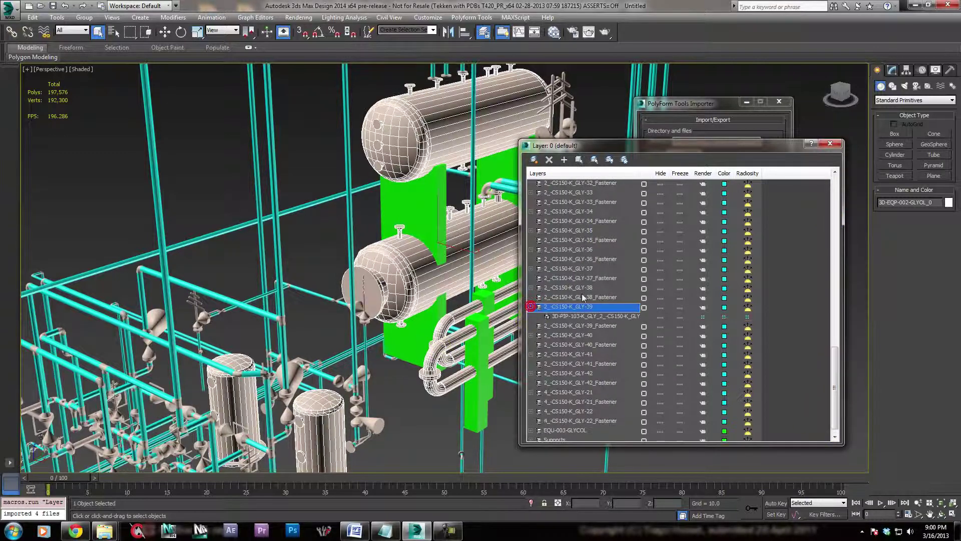
{"action": "left_click", "coordinate": [531, 308]}
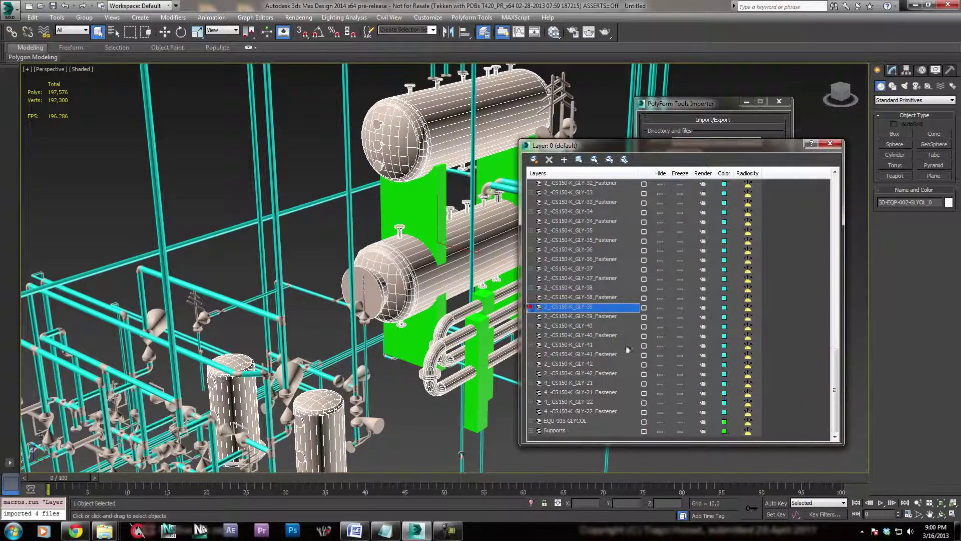
{"action": "left_click_drag", "start_coordinate": [555, 145], "coordinate": [580, 132]}
{"action": "left_click", "coordinate": [587, 303]}
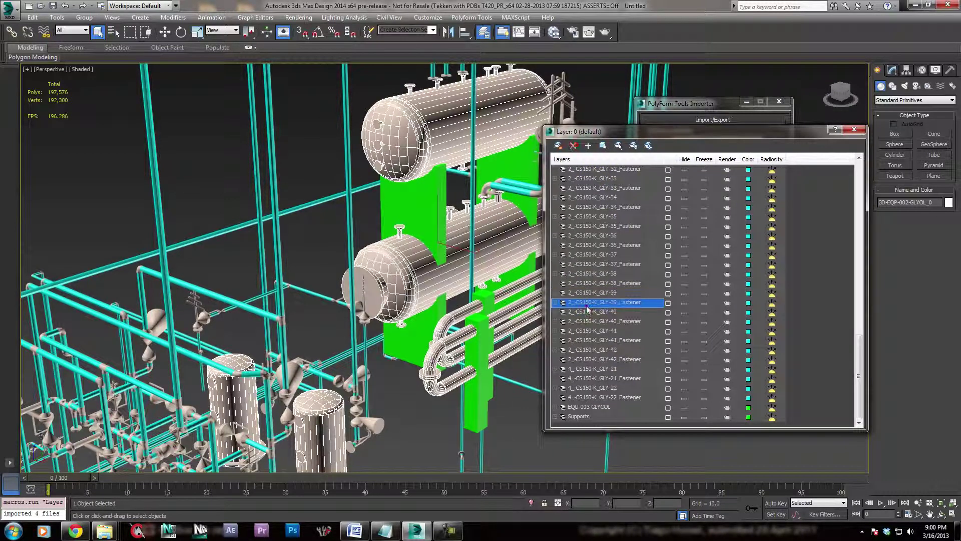
- Expand layer 2_-CS150-K_GLY-40, check the name of the object inside it and collapse the layer again
{"action": "left_click", "coordinate": [572, 312]}
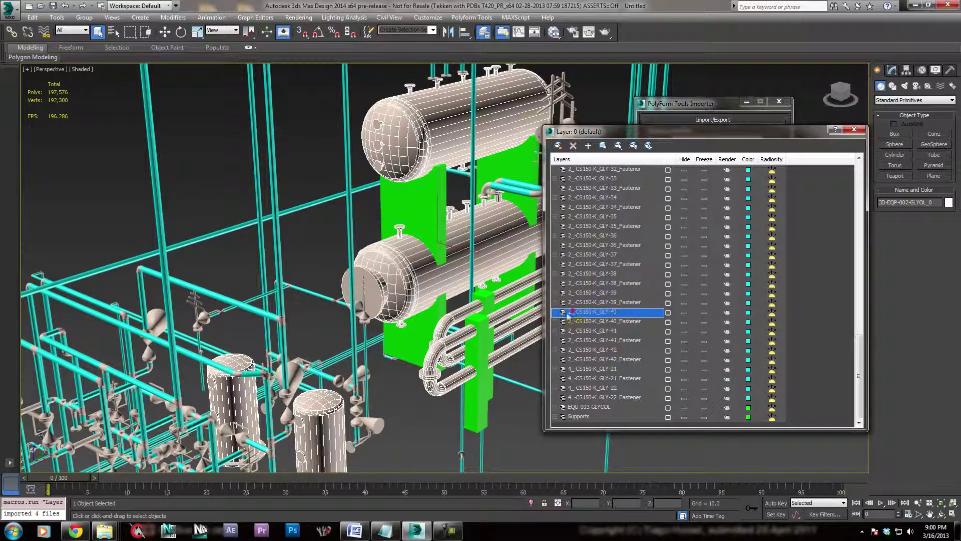
{"action": "left_click", "coordinate": [555, 313]}
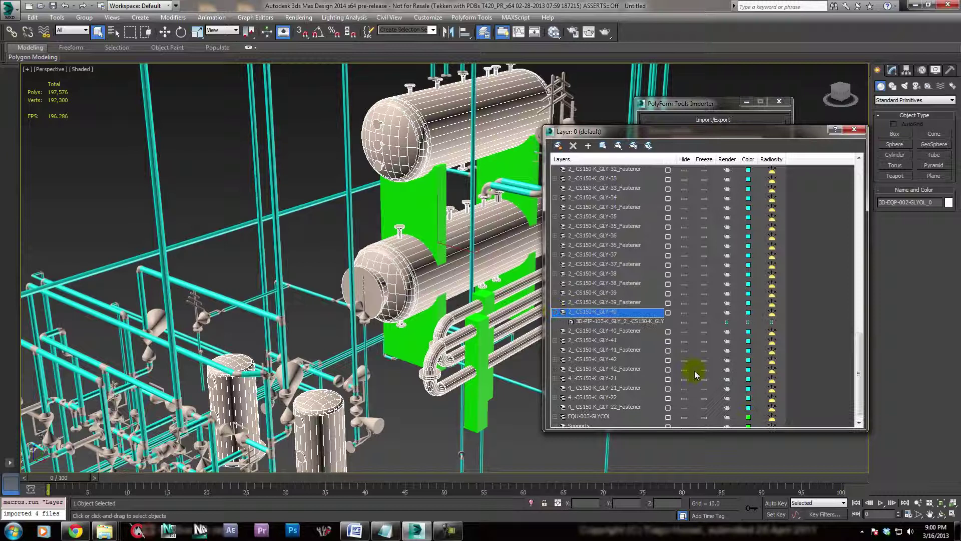
{"action": "left_click", "coordinate": [590, 321]}
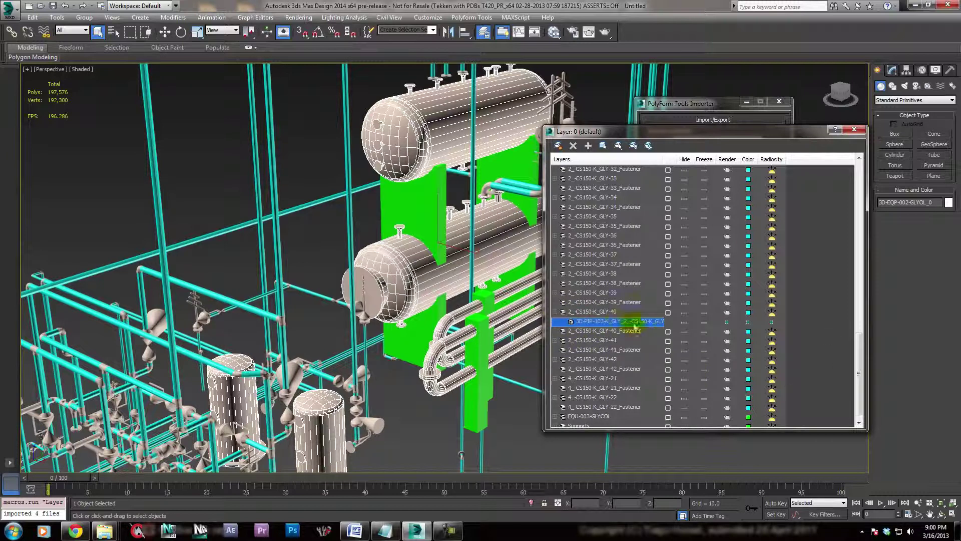
{"action": "left_click", "coordinate": [605, 312]}
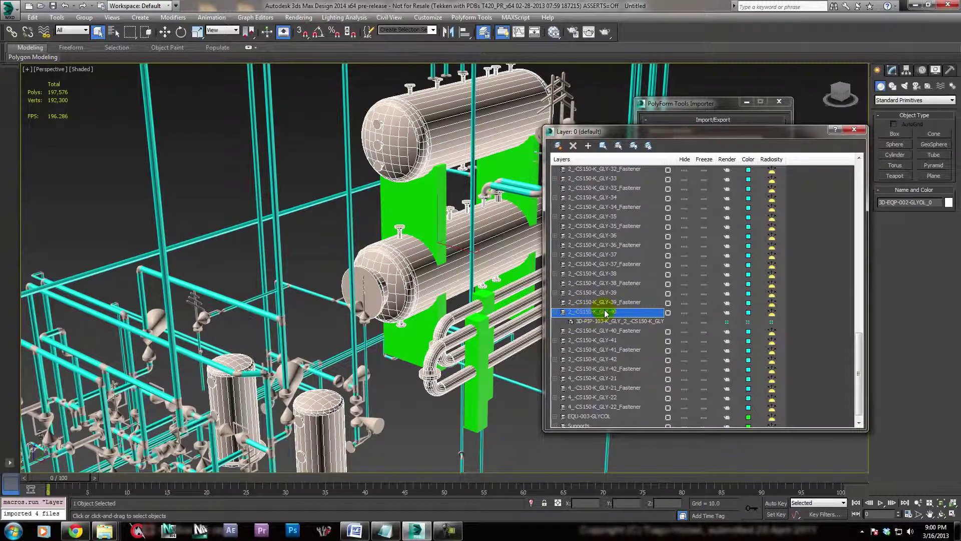
{"action": "left_click", "coordinate": [555, 313]}
- Return to the start of the layer list, expand the 0 (default) layer and check each object inside it
{"action": "scroll", "coordinate": [601, 308], "scroll_direction": "up", "scroll_amount": 18}
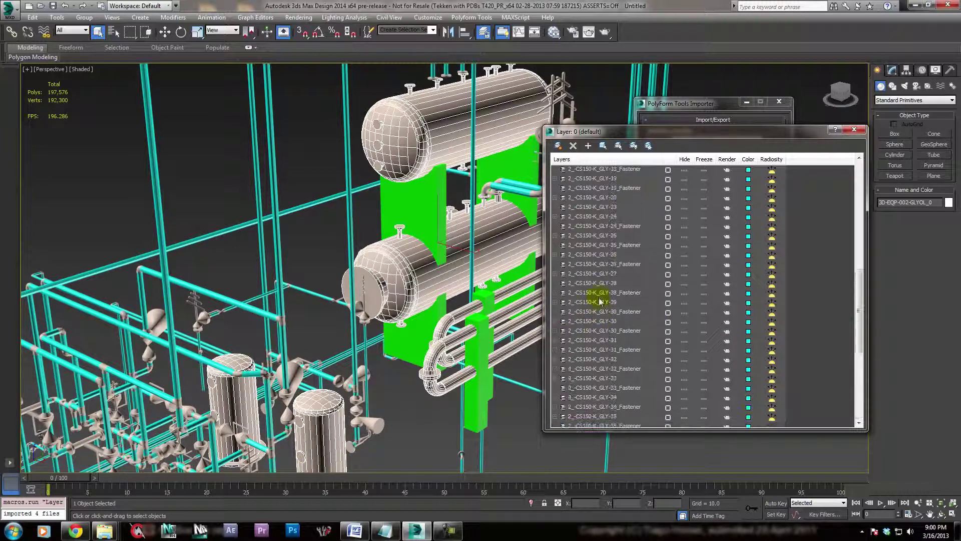
{"action": "left_click", "coordinate": [859, 158]}
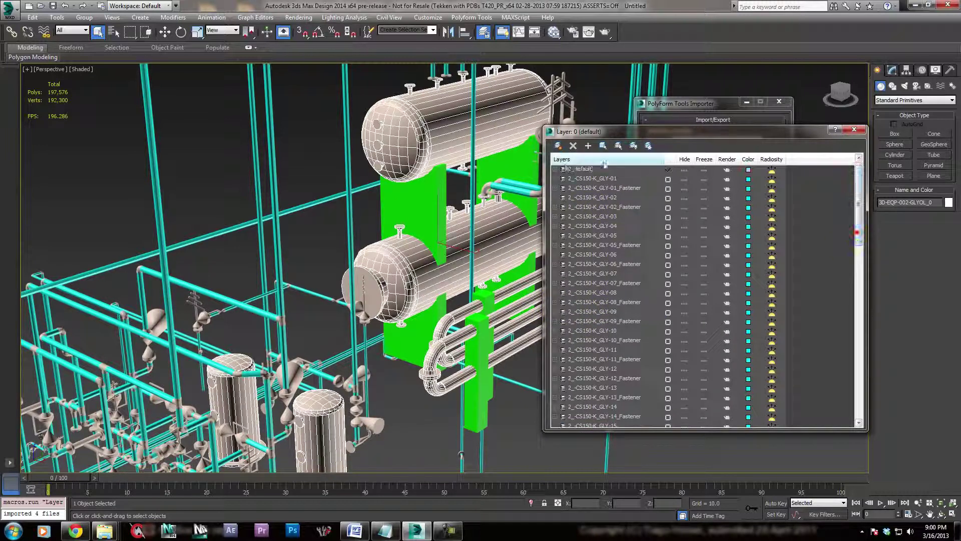
{"action": "left_click", "coordinate": [556, 169]}
{"action": "left_click", "coordinate": [601, 178]}
{"action": "left_click", "coordinate": [601, 187]}
{"action": "left_click", "coordinate": [603, 197]}
{"action": "left_click", "coordinate": [605, 206]}
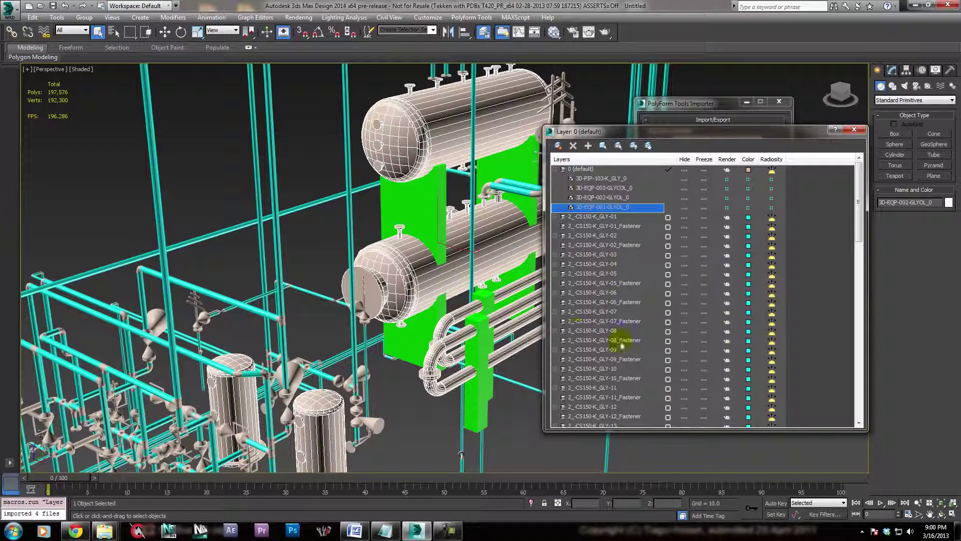
- Compare the GLY-01 and GLY-02 layers with their Fastener layers, with the Layer Manager moved clear of the importer settings
{"action": "left_click", "coordinate": [571, 226]}
{"action": "left_click", "coordinate": [588, 245]}
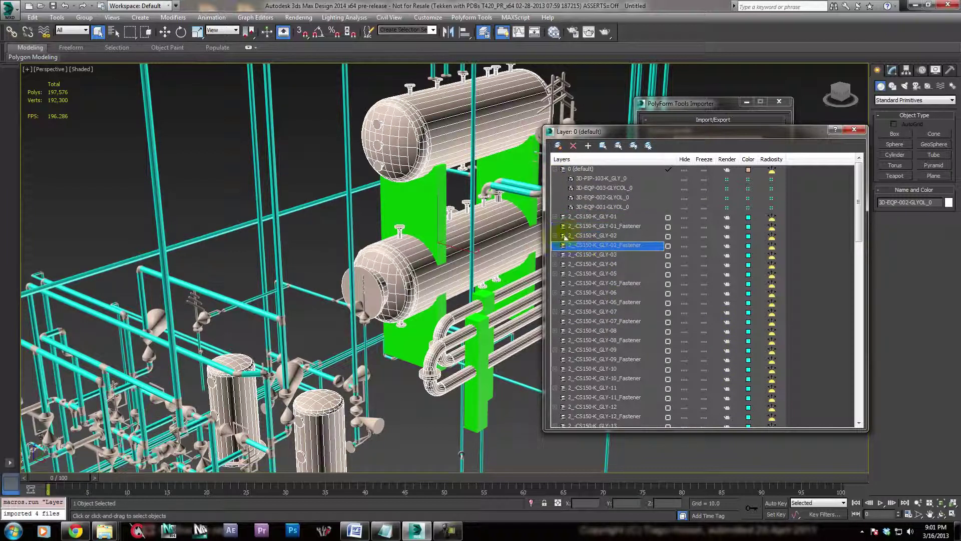
{"action": "left_click", "coordinate": [576, 226]}
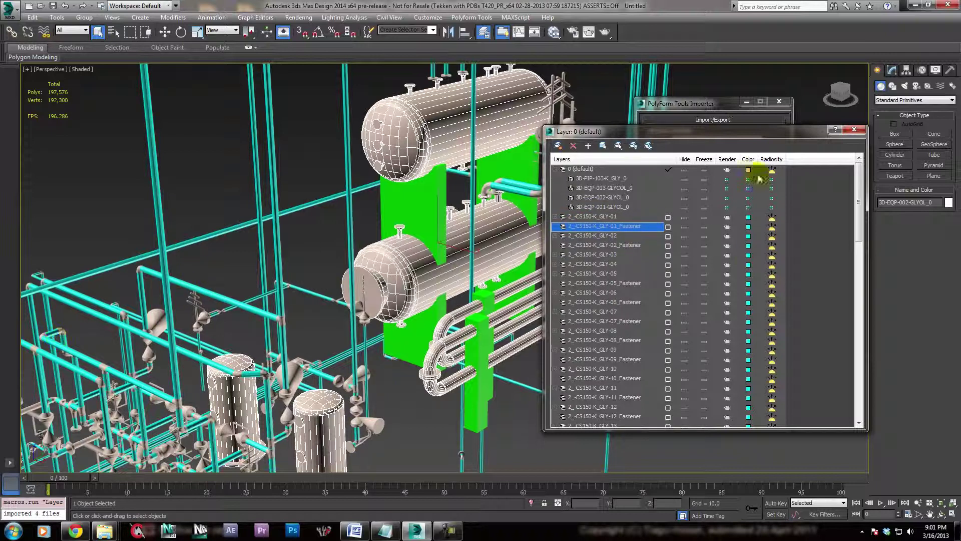
{"action": "left_click_drag", "start_coordinate": [723, 133], "coordinate": [442, 120]}
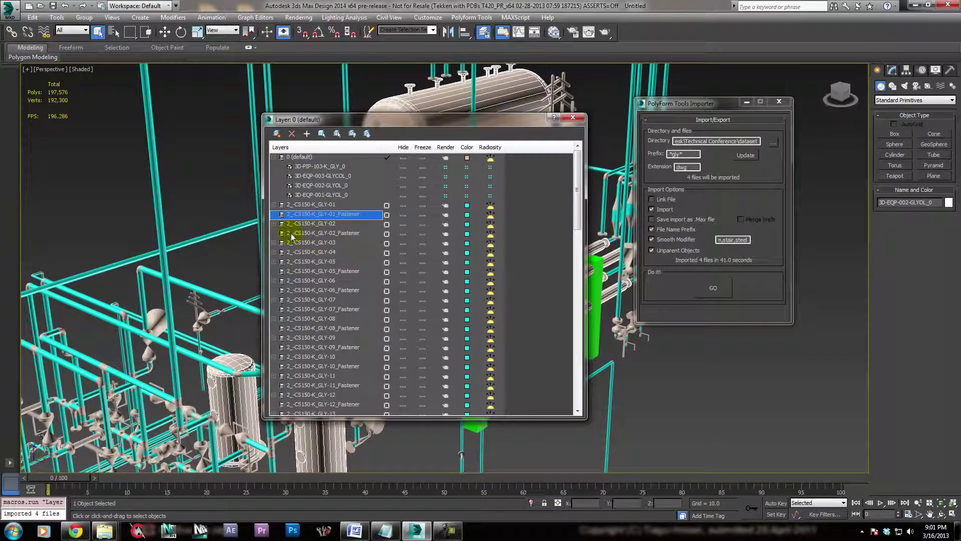
{"action": "left_click_drag", "start_coordinate": [411, 124], "coordinate": [446, 129]}
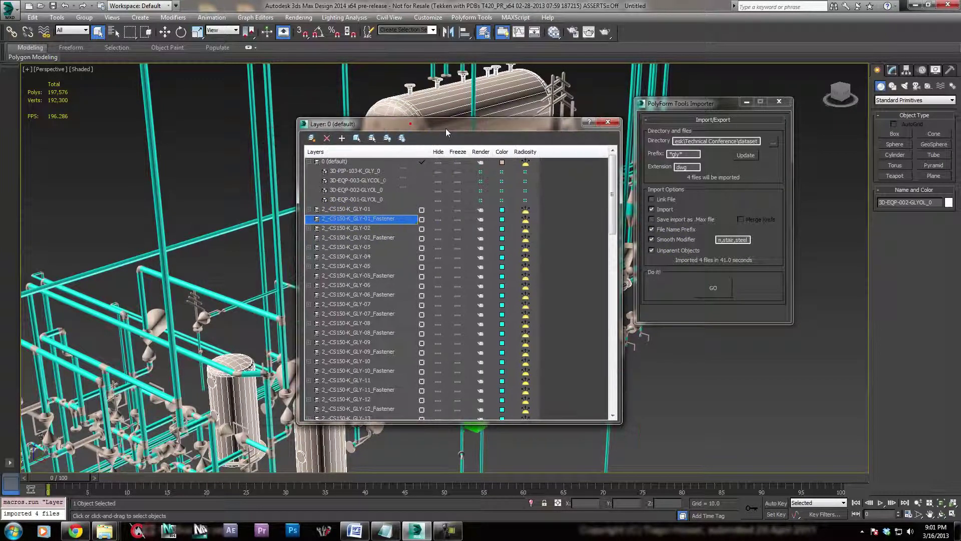
{"action": "left_click", "coordinate": [365, 228]}
{"action": "left_click", "coordinate": [388, 238]}
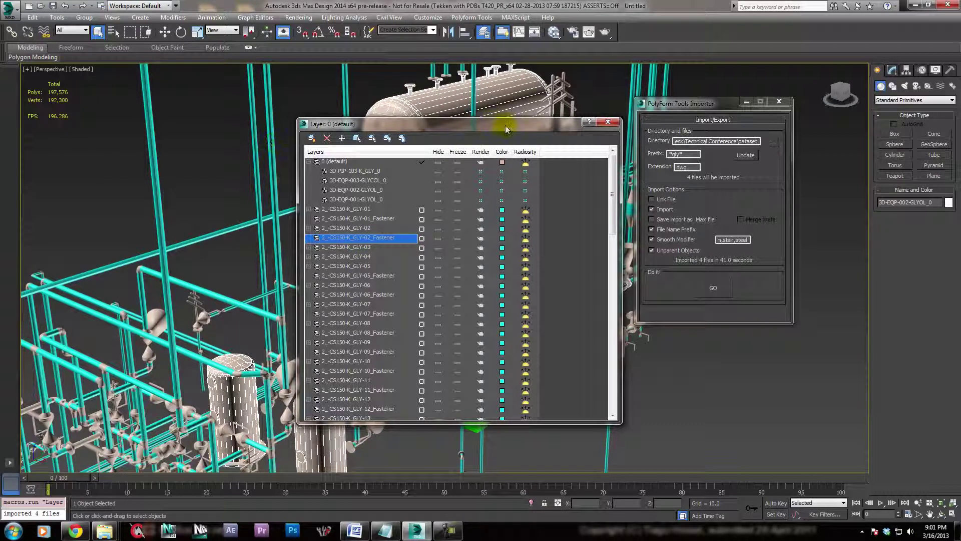
- Close the Layer Manager, view the tanks and piping end-on, and move the PolyForm Tools Importer window nearer the model
{"action": "left_click_drag", "start_coordinate": [503, 125], "coordinate": [429, 116]}
{"action": "left_click", "coordinate": [535, 114]}
{"action": "middle_click_drag", "start_coordinate": [204, 302], "coordinate": [314, 214], "text": "alt"}
{"action": "scroll", "coordinate": [315, 214], "scroll_direction": "up", "scroll_amount": 3}
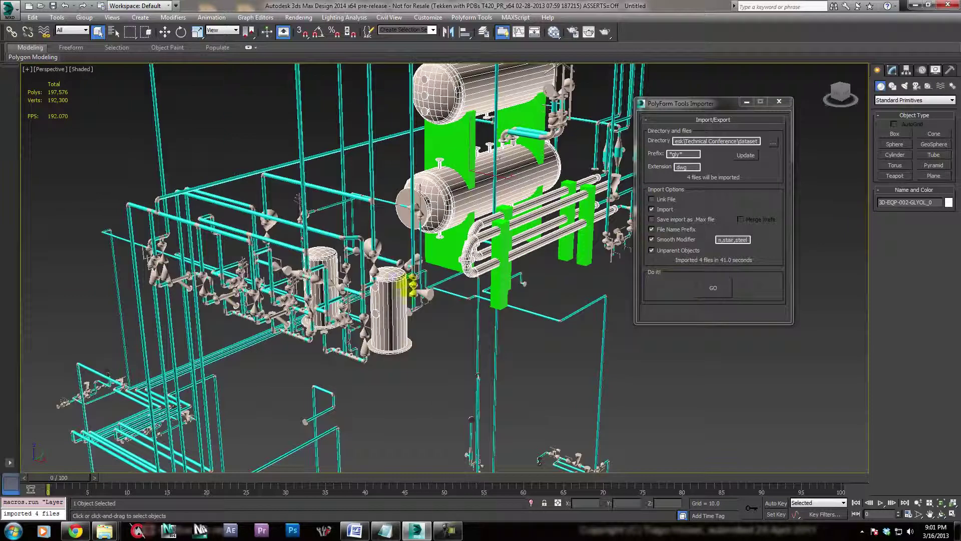
{"action": "middle_click_drag", "start_coordinate": [164, 299], "coordinate": [190, 307], "text": "alt"}
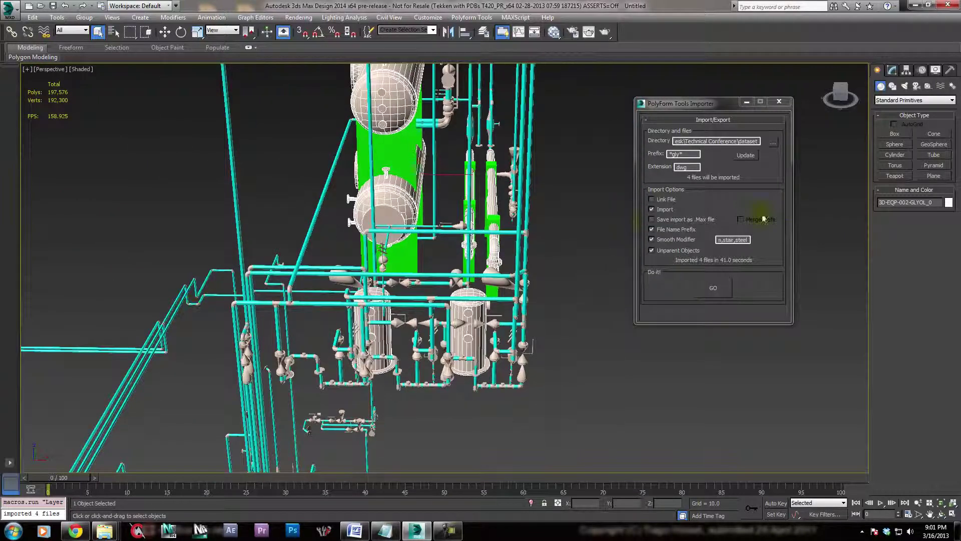
{"action": "left_click_drag", "start_coordinate": [703, 106], "coordinate": [635, 104]}
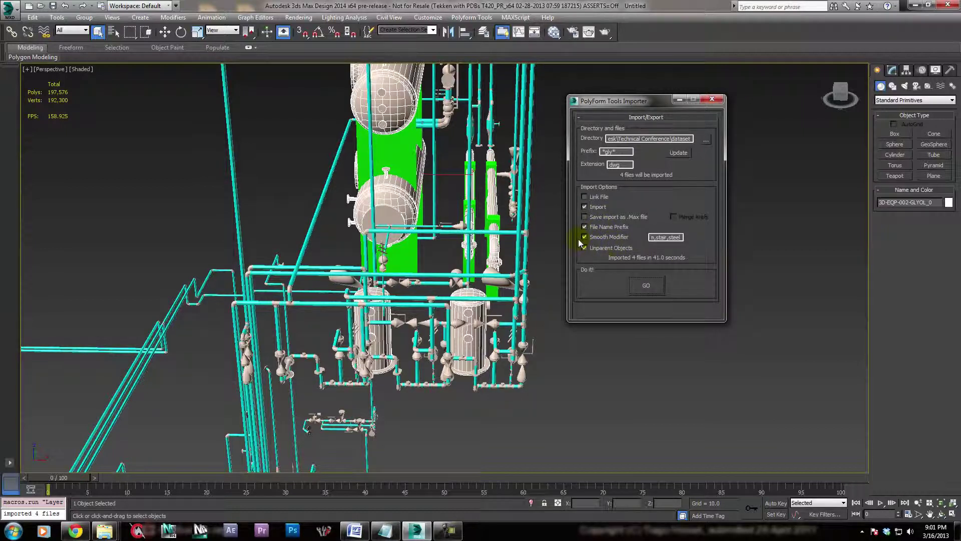